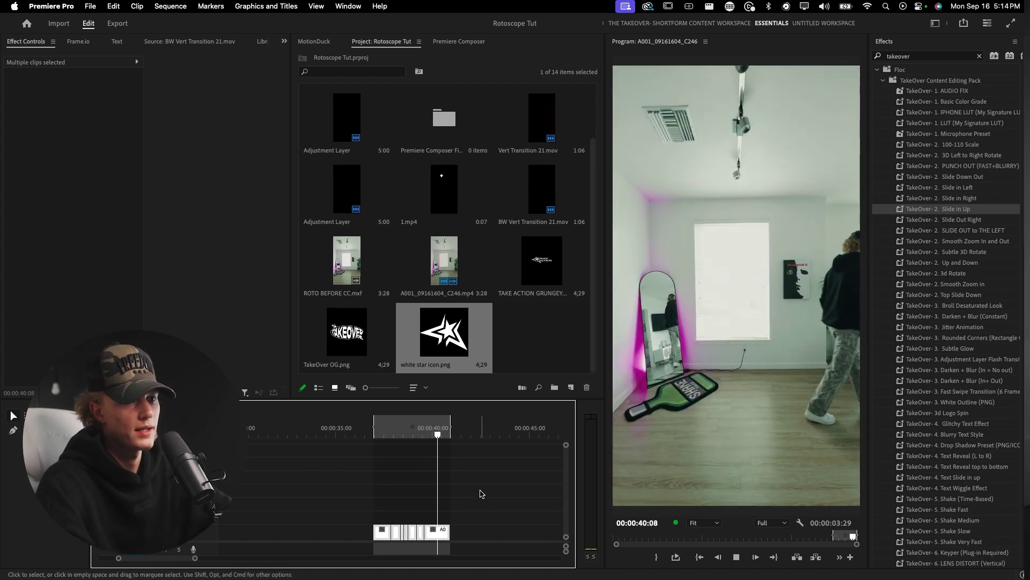
- Loop-play the section around 00:00:37–38 and stop near 38:10
key(space)
key(space)
key(minus)
key(minus)
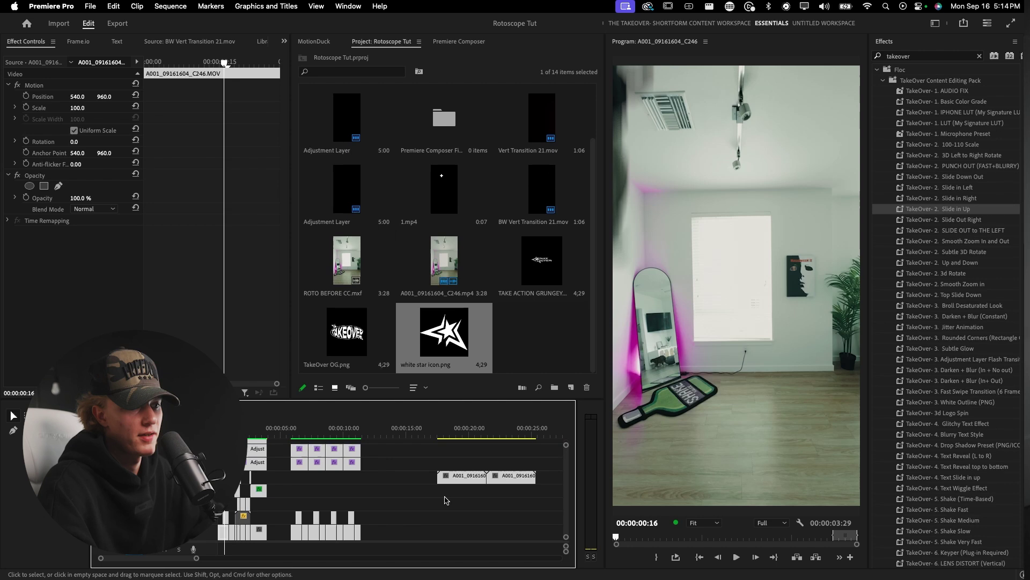
click(495, 436)
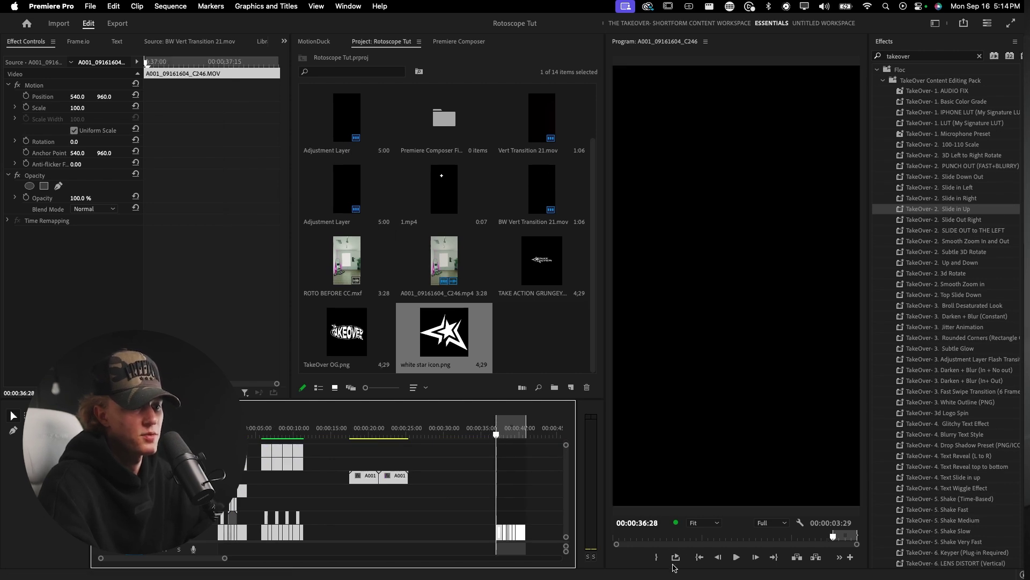
click(674, 562)
scroll(518, 504, up, 1)
key(space)
scroll(517, 505, right, 2)
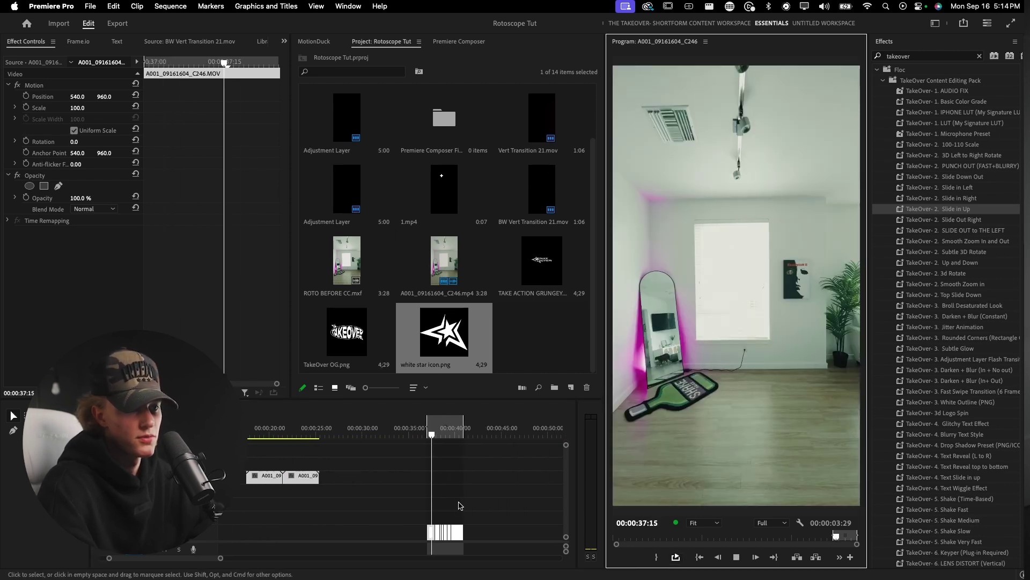
scroll(459, 506, up, 2)
key(space)
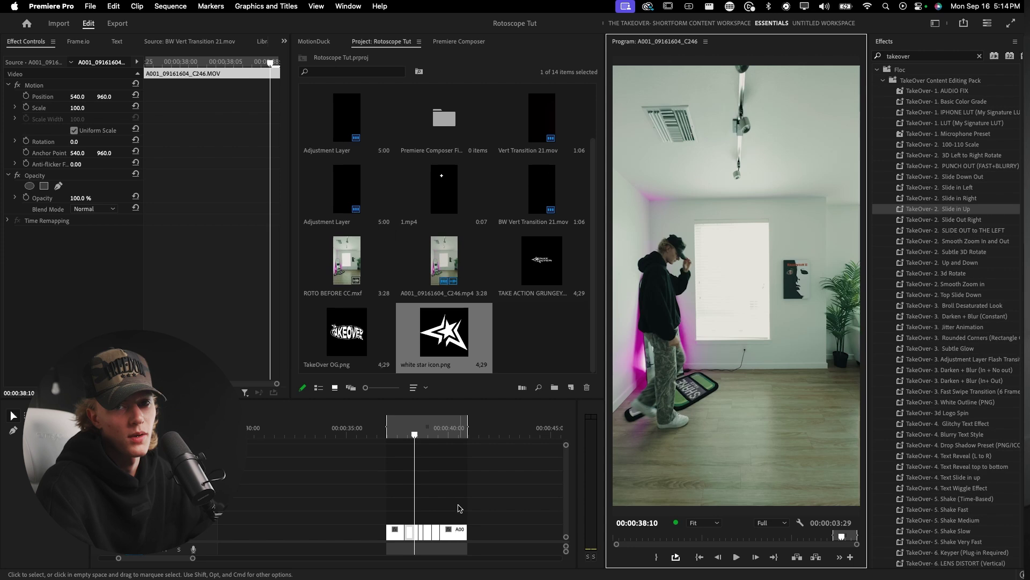
- Zoom the timeline, park the playhead at 38:05, and Alt-drag the short A001 clip from V1 to V2
scroll(458, 505, up, 2)
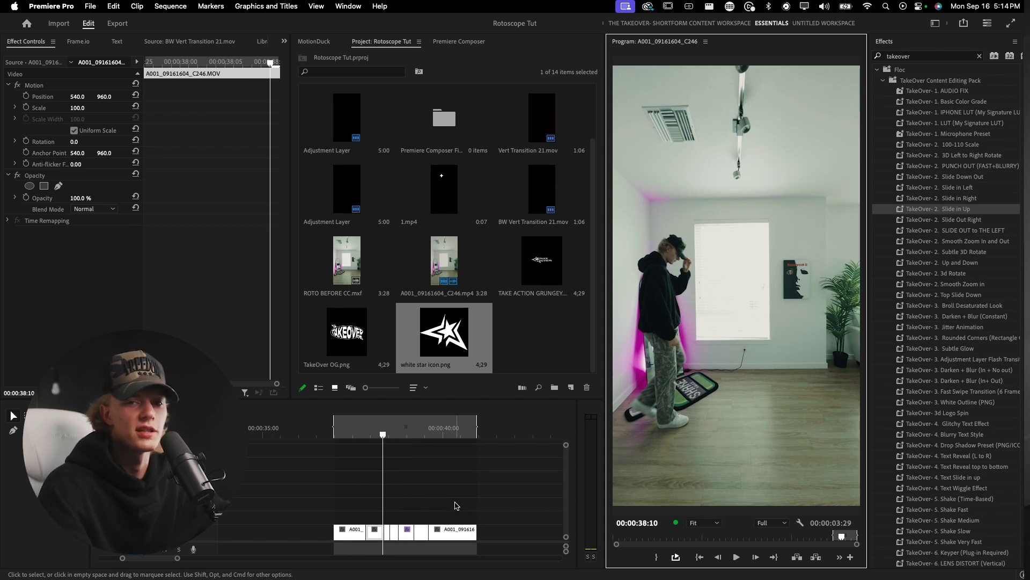
scroll(386, 504, up, 1)
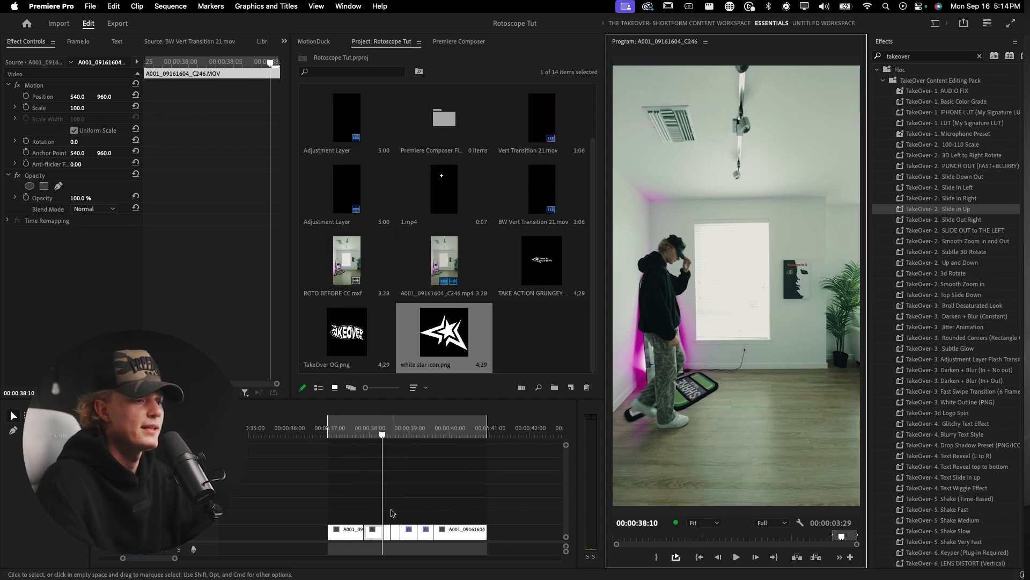
mouse_move(363, 431)
mouse_down()
mouse_move(333, 431)
mouse_move(376, 431)
mouse_up()
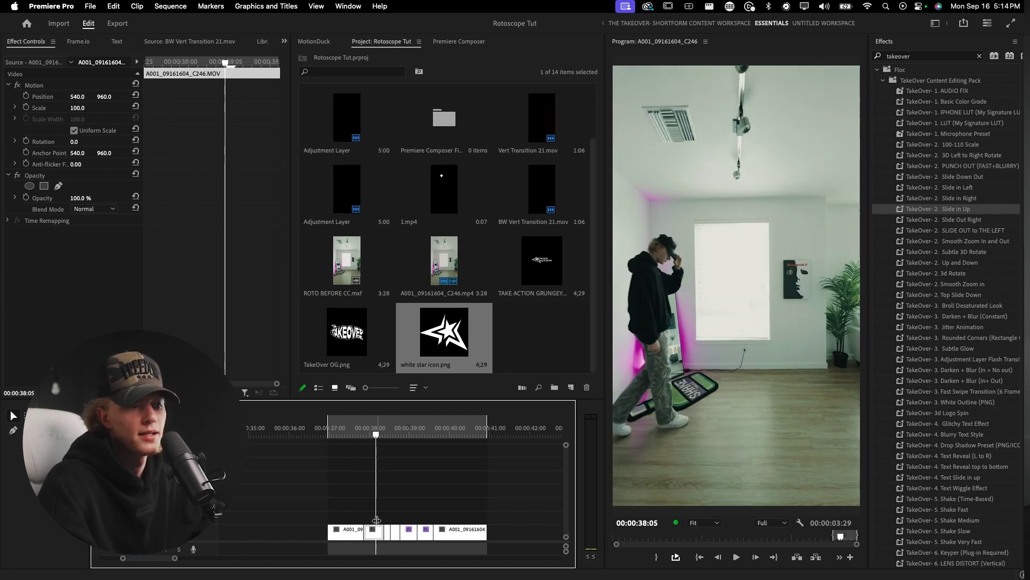
drag(376, 532, 353, 517)
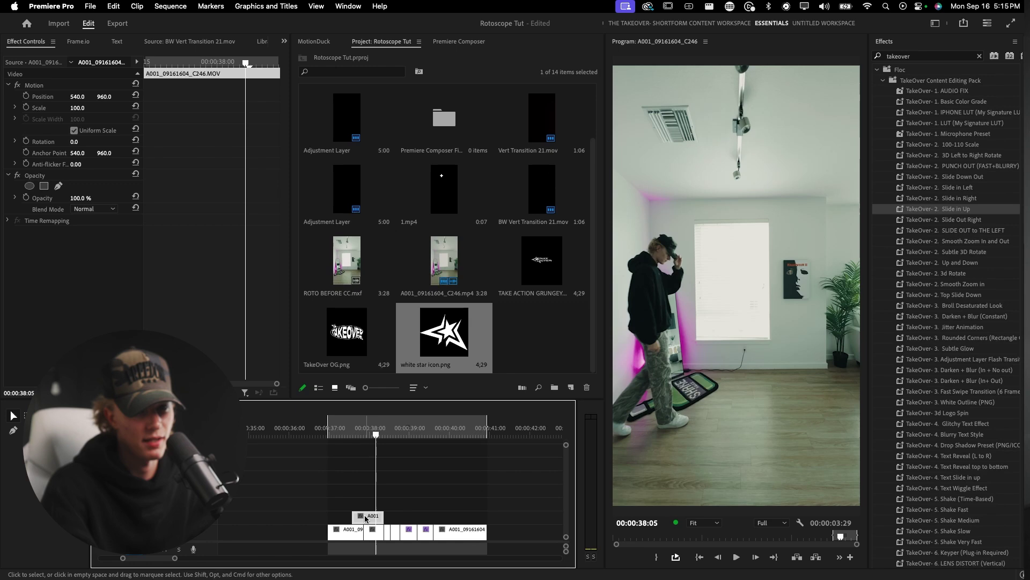
- Search Effects for Keyper and drop it onto the upper-track clip
click(924, 60)
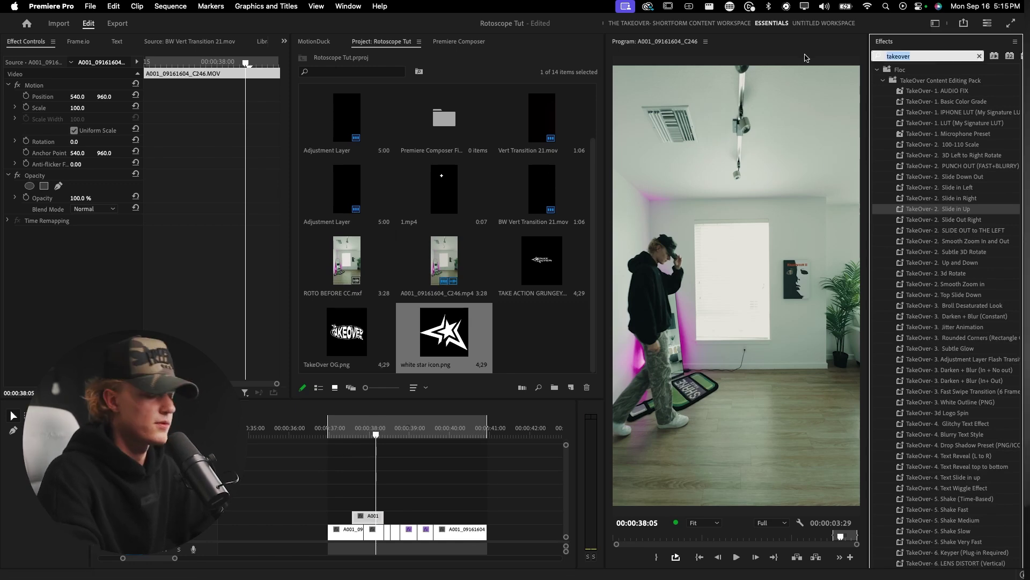
text(keyper)
drag(915, 155, 366, 515)
drag(393, 432, 330, 432)
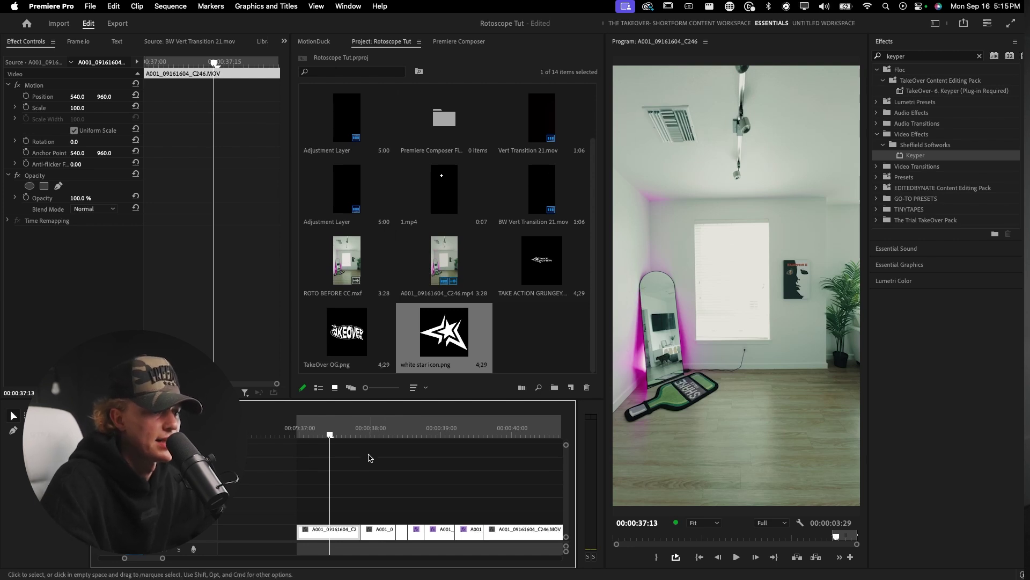
- Copy the next clip up to V2, extend its start earlier, and apply Keyper to it
key(Down)
drag(379, 532, 342, 516)
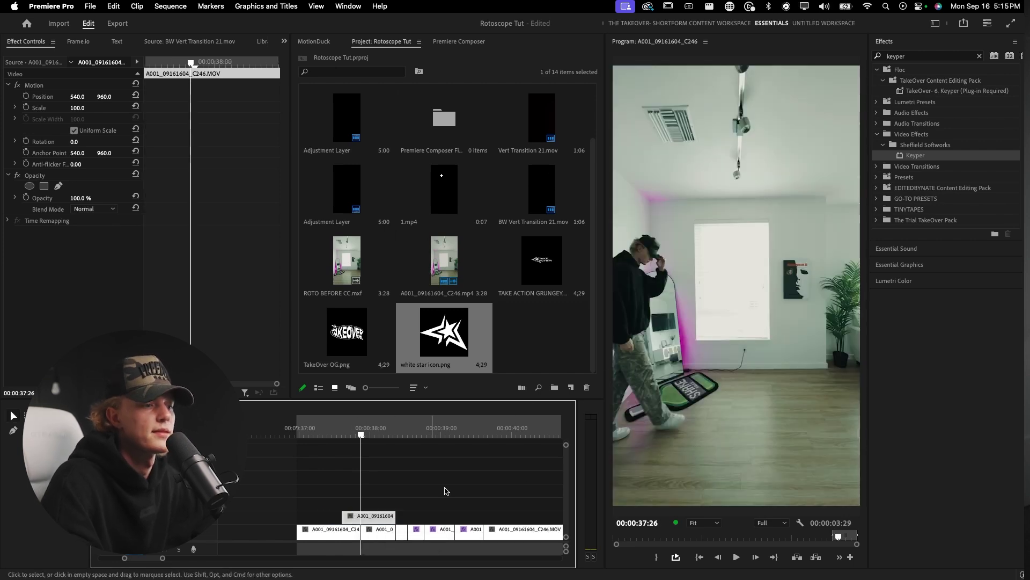
drag(909, 156, 688, 284)
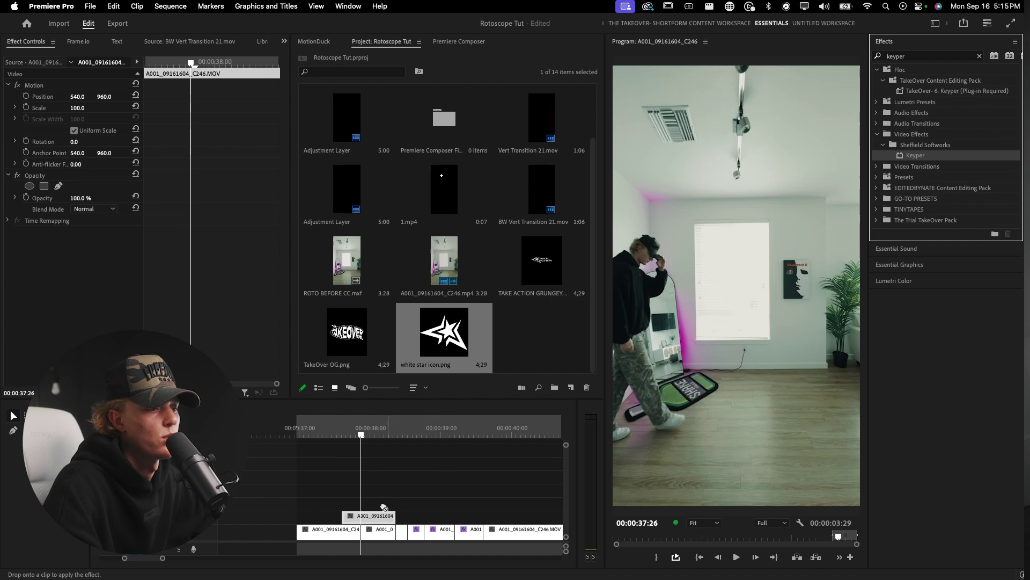
drag(370, 515, 370, 517)
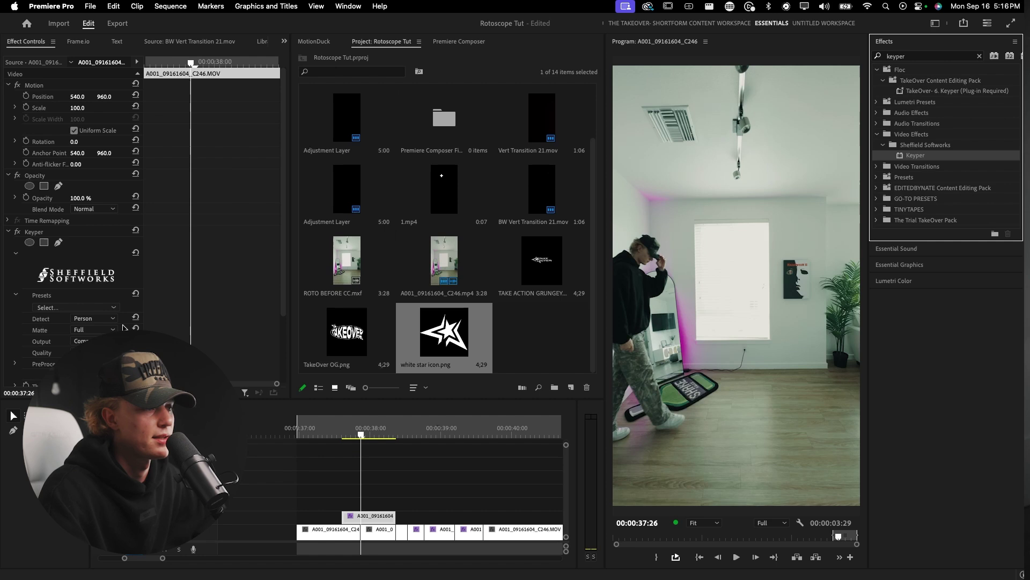
- Set Keyper's Detect mode to Subject at high quality in Effect Controls
click(98, 330)
click(101, 325)
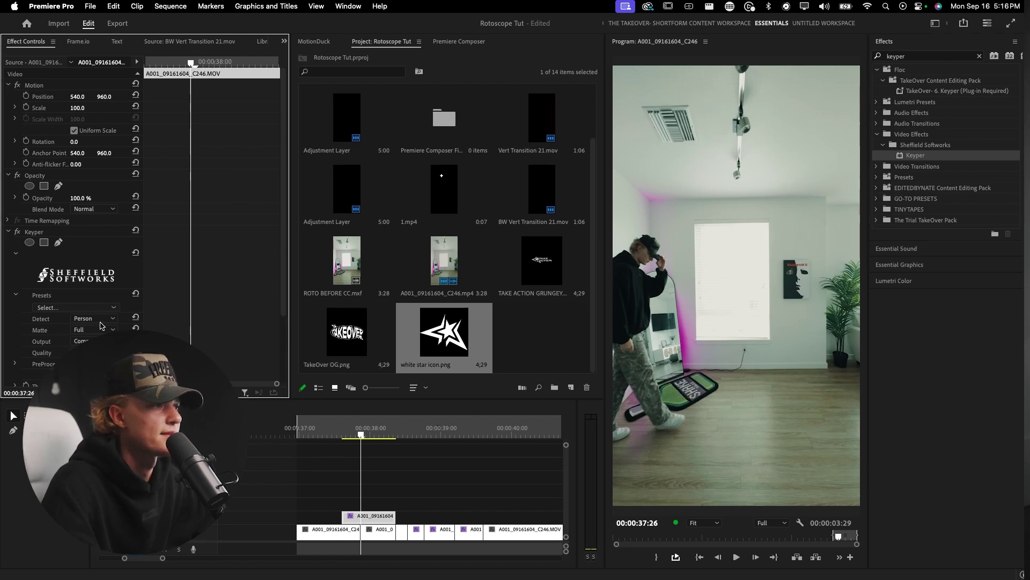
click(100, 319)
click(95, 340)
scroll(72, 215, down, 4)
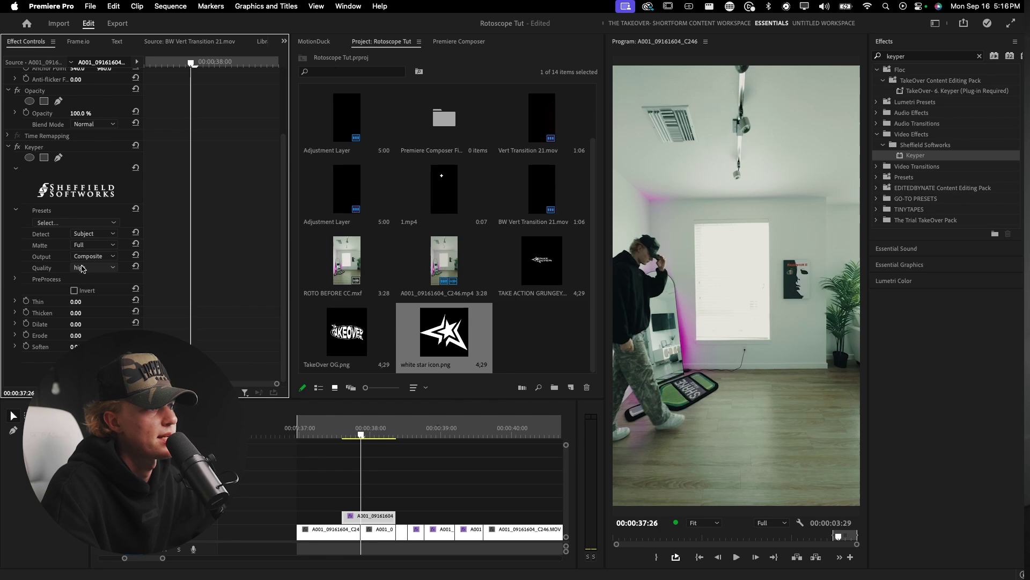
click(368, 519)
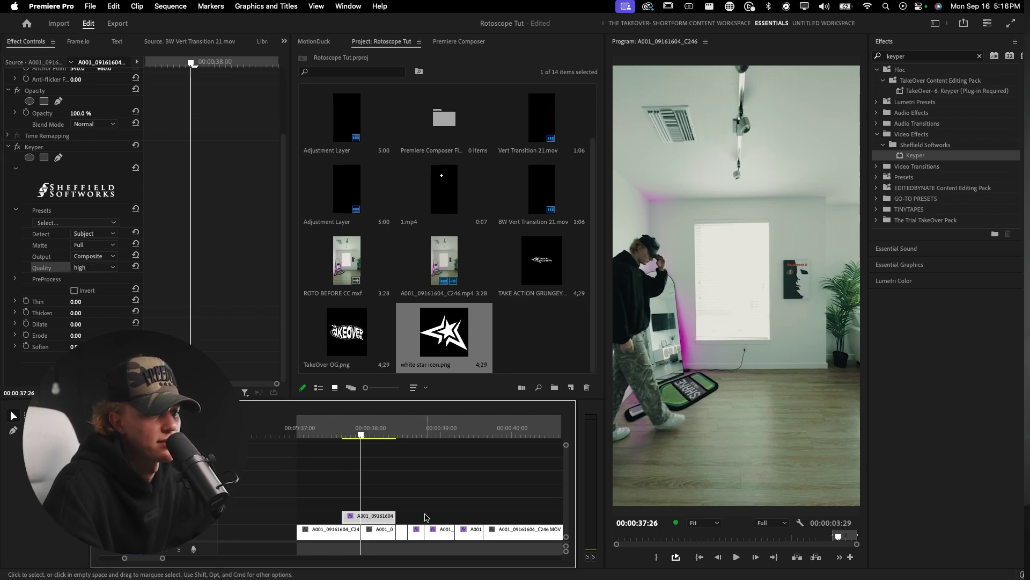
click(924, 59)
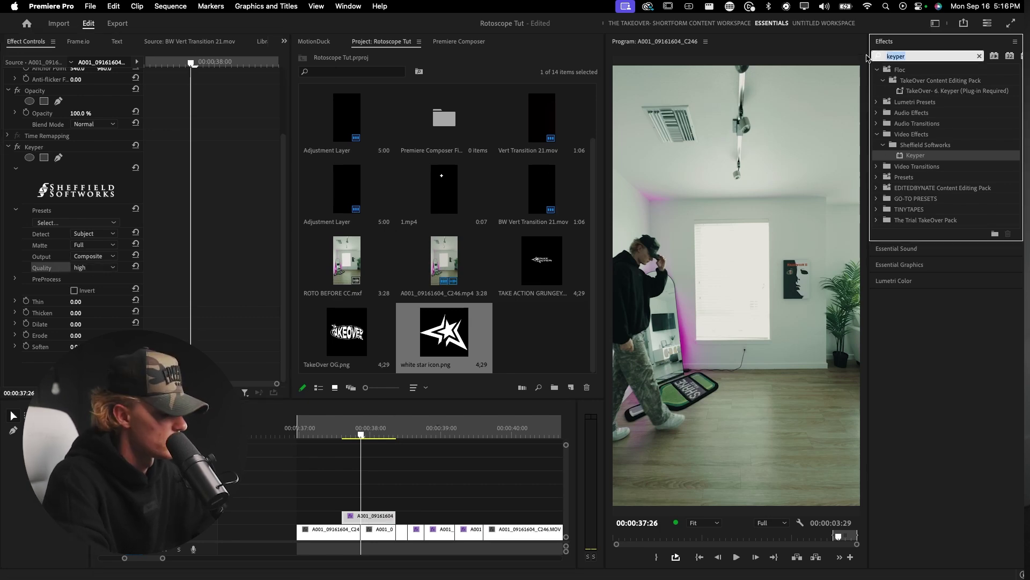
text(transform)
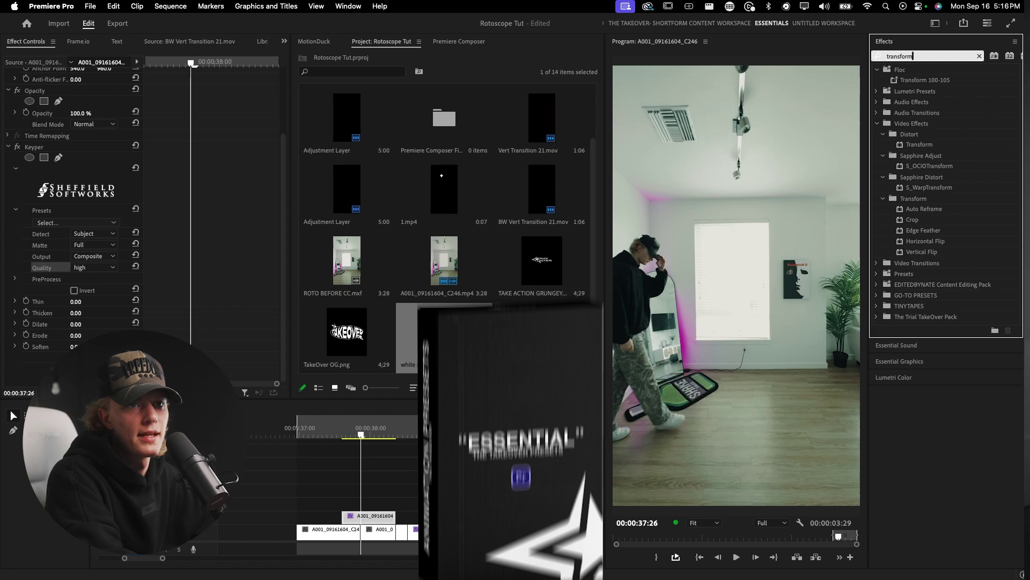
click(919, 146)
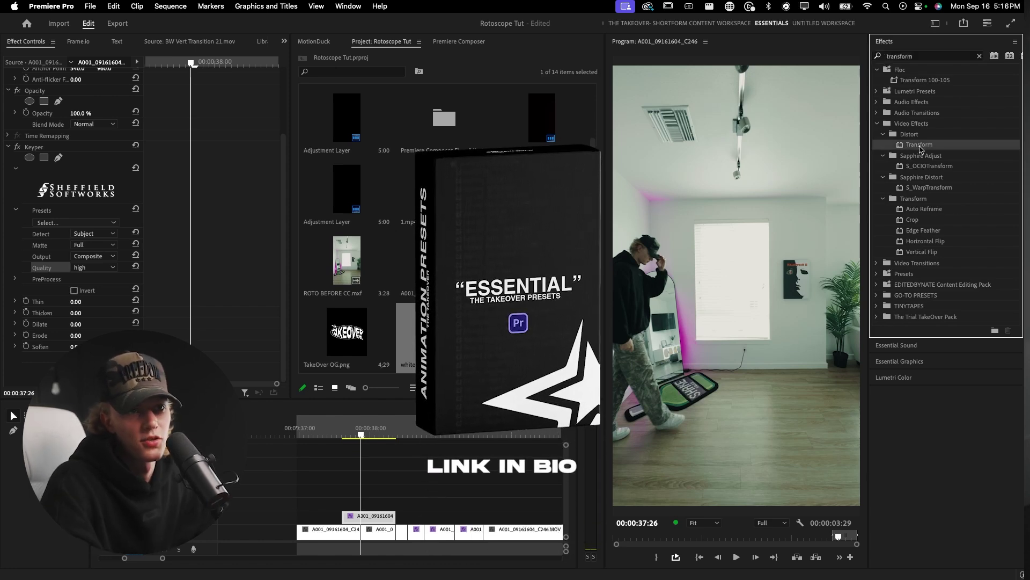
drag(919, 146, 225, 308)
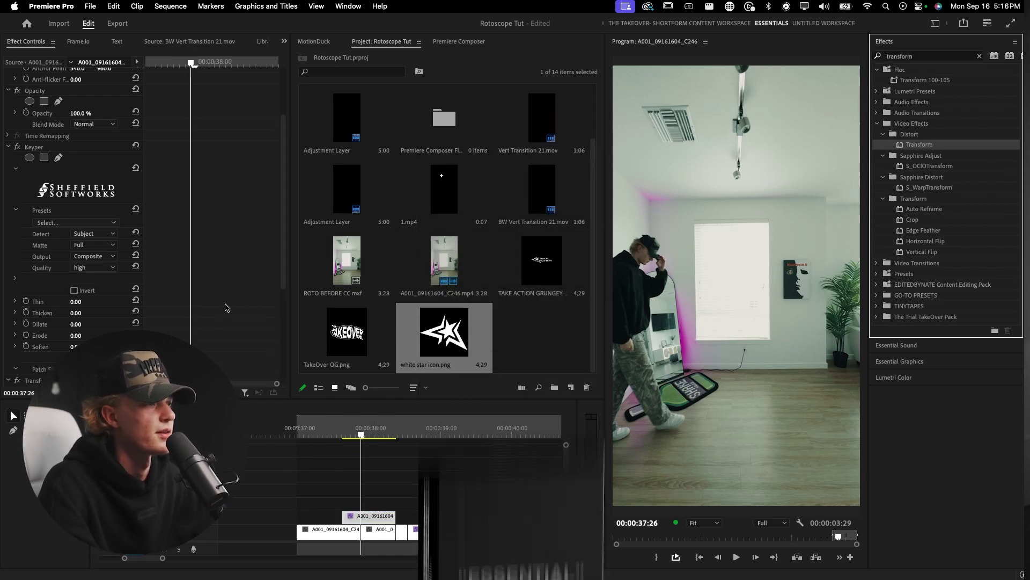
scroll(225, 308, down, 6)
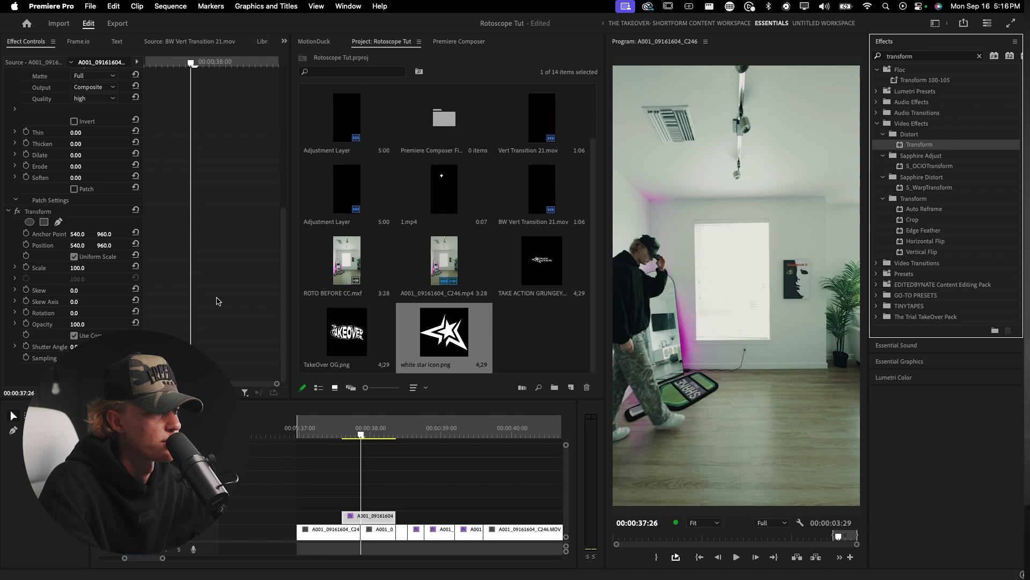
click(26, 245)
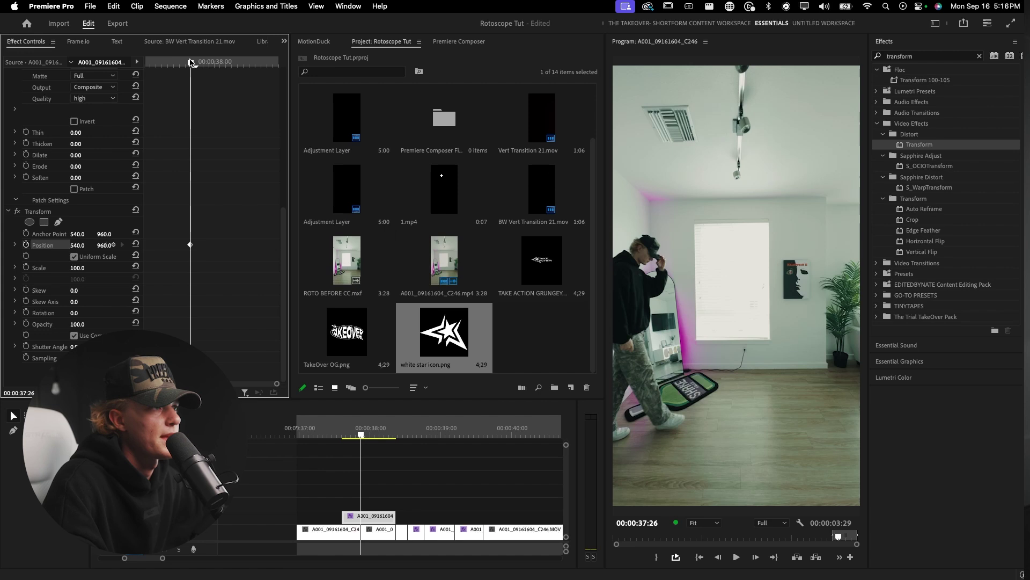
drag(192, 63, 137, 57)
drag(105, 246, 79, 339)
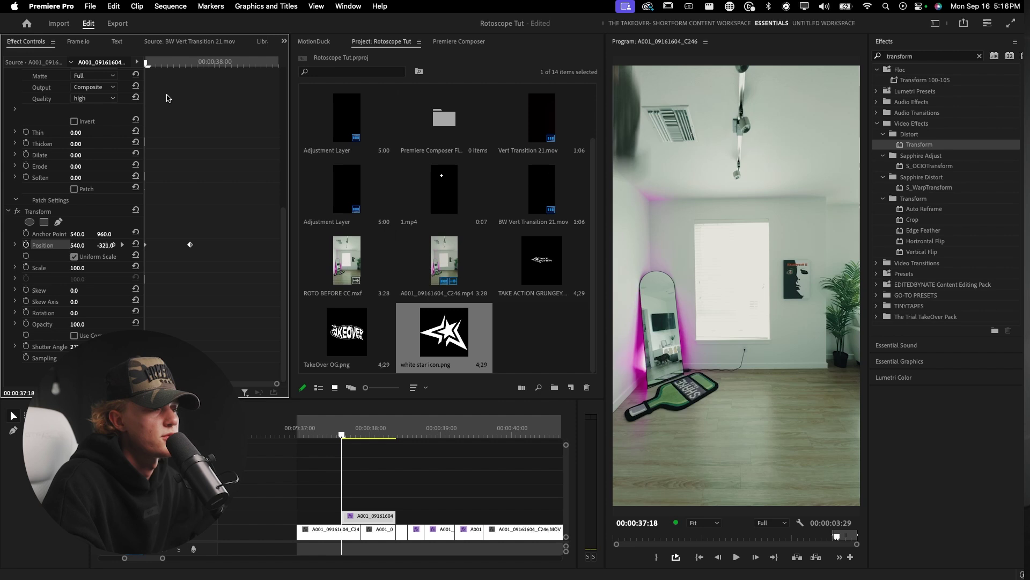
click(150, 62)
drag(151, 64, 221, 64)
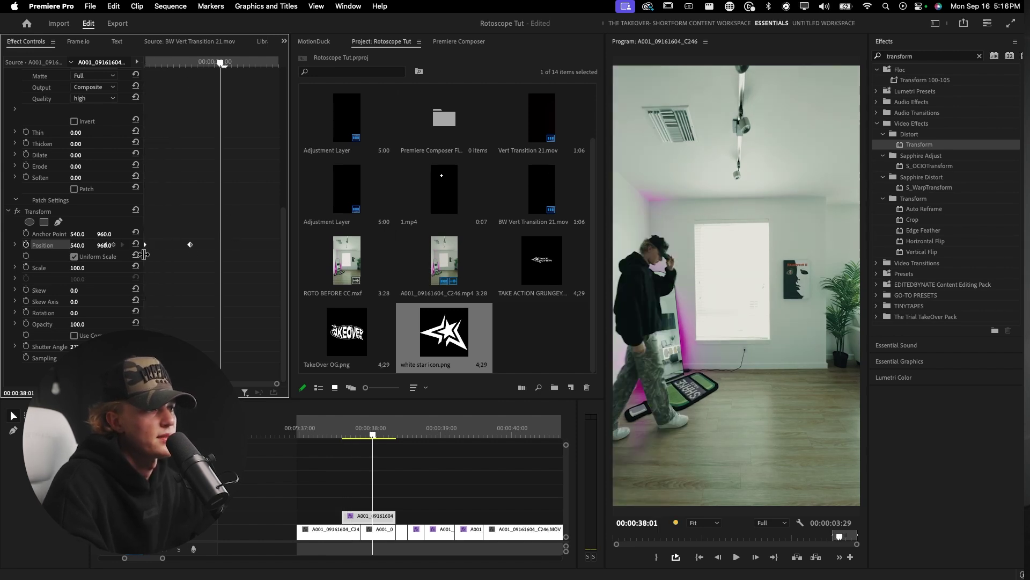
right_click(190, 246)
mouse_move(233, 348)
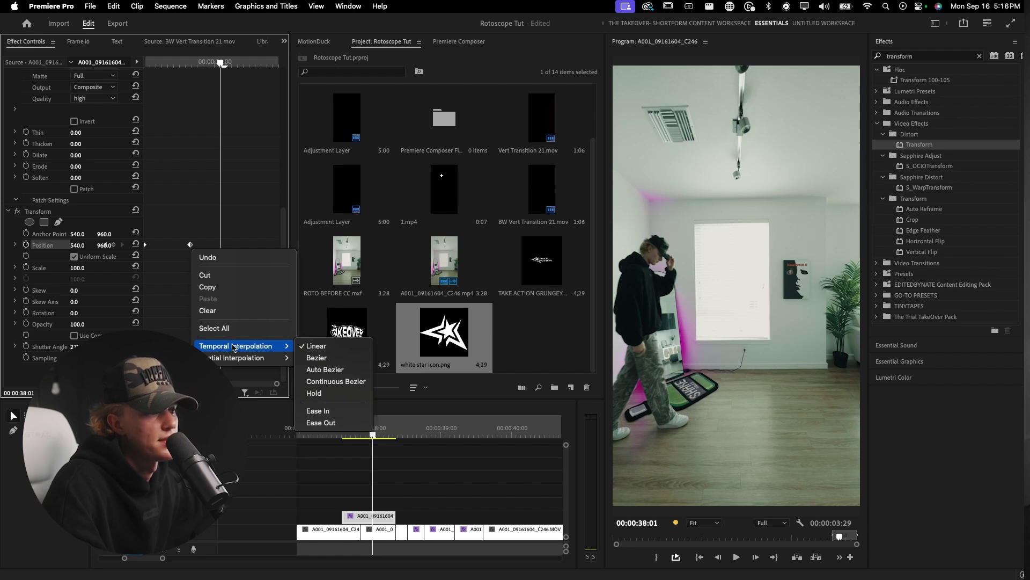
click(318, 411)
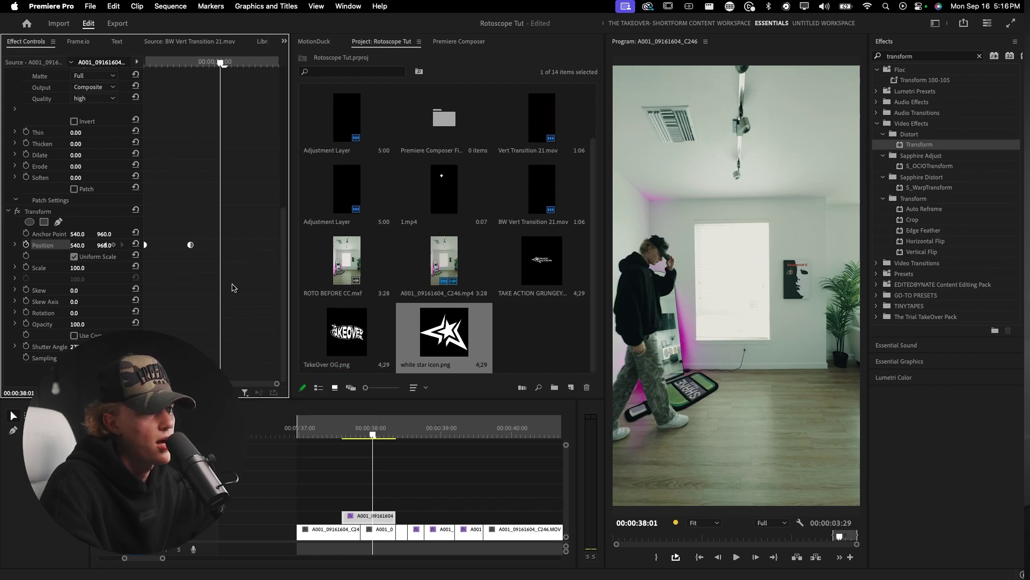
right_click(198, 246)
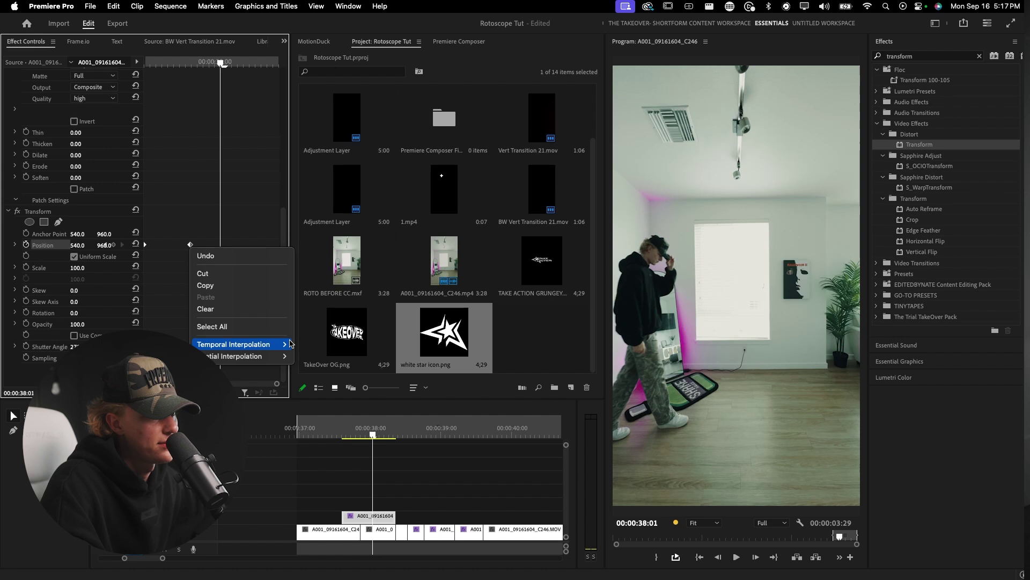
mouse_move(285, 346)
click(317, 357)
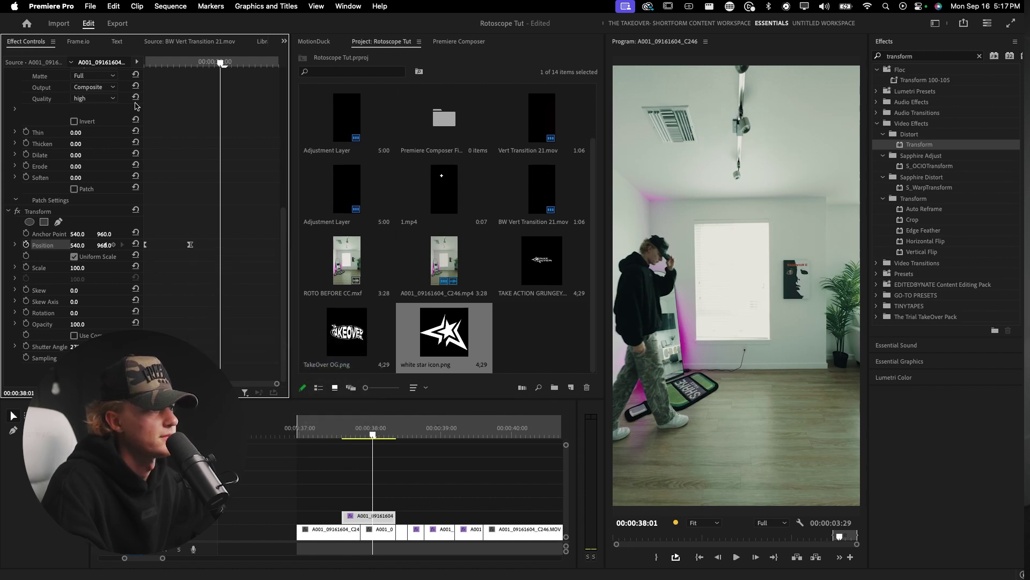
key(Up)
click(18, 245)
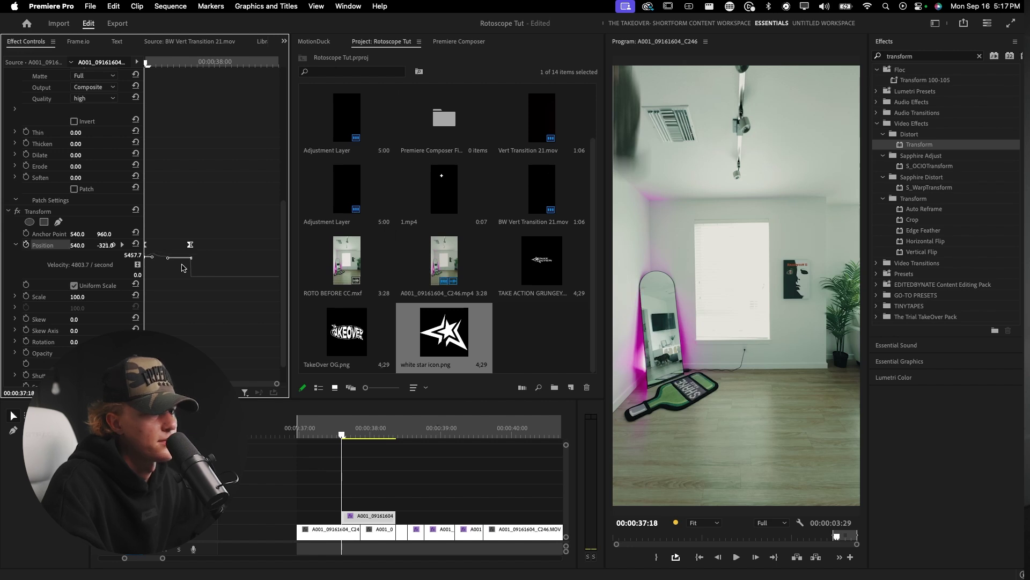
key(space)
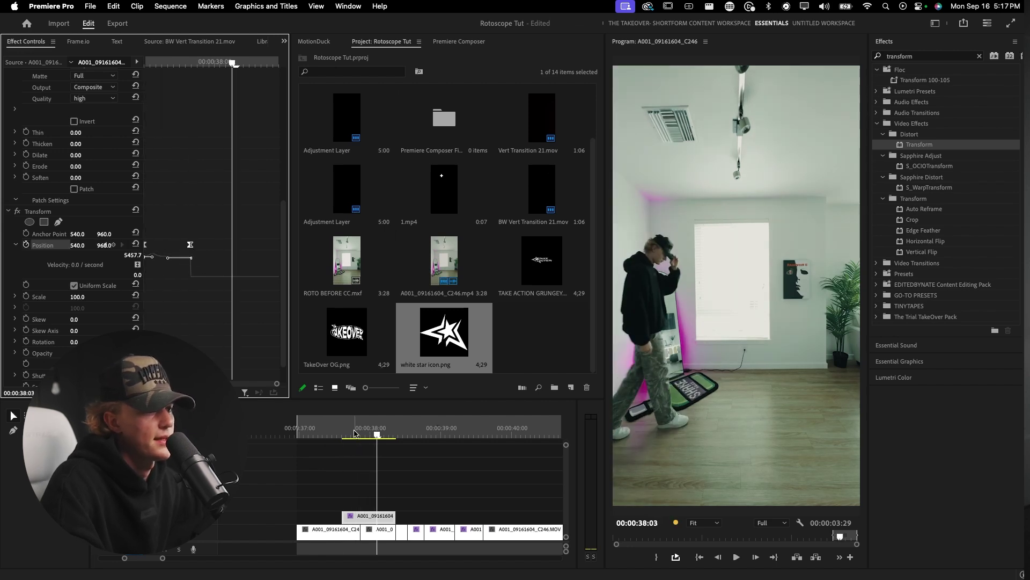
click(324, 434)
key(space)
key(space)
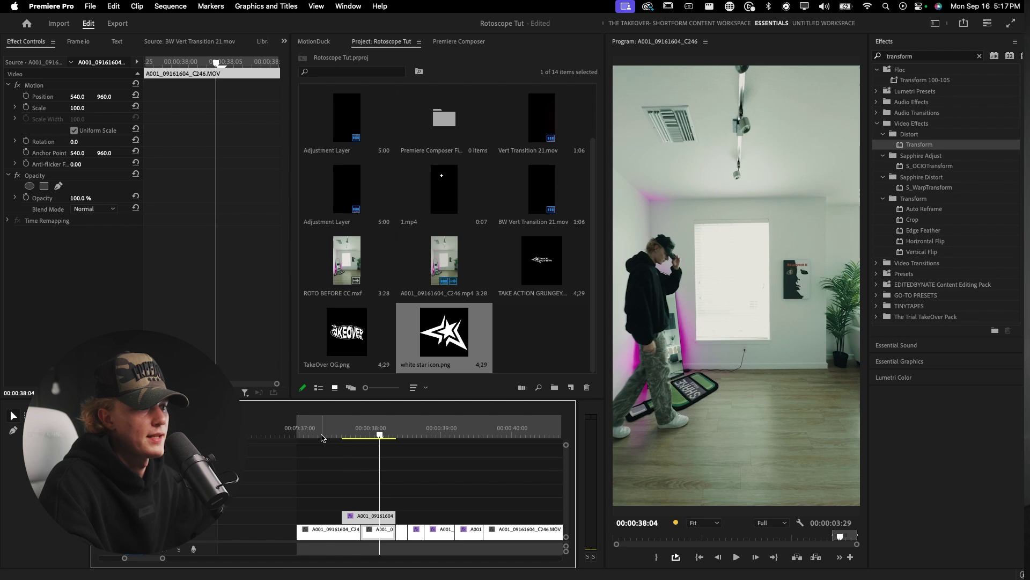
click(322, 436)
key(space)
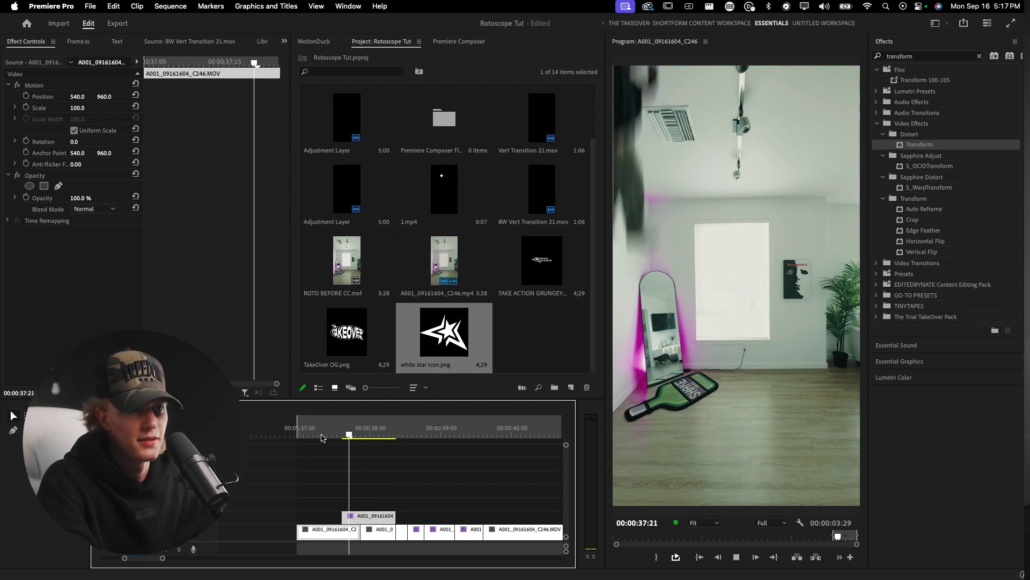
click(302, 436)
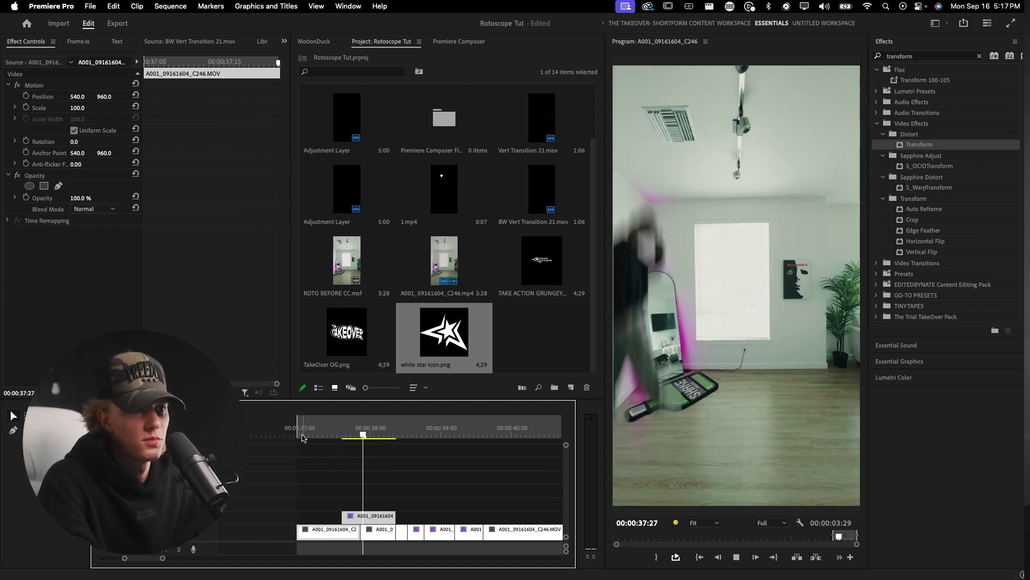
drag(302, 436, 364, 439)
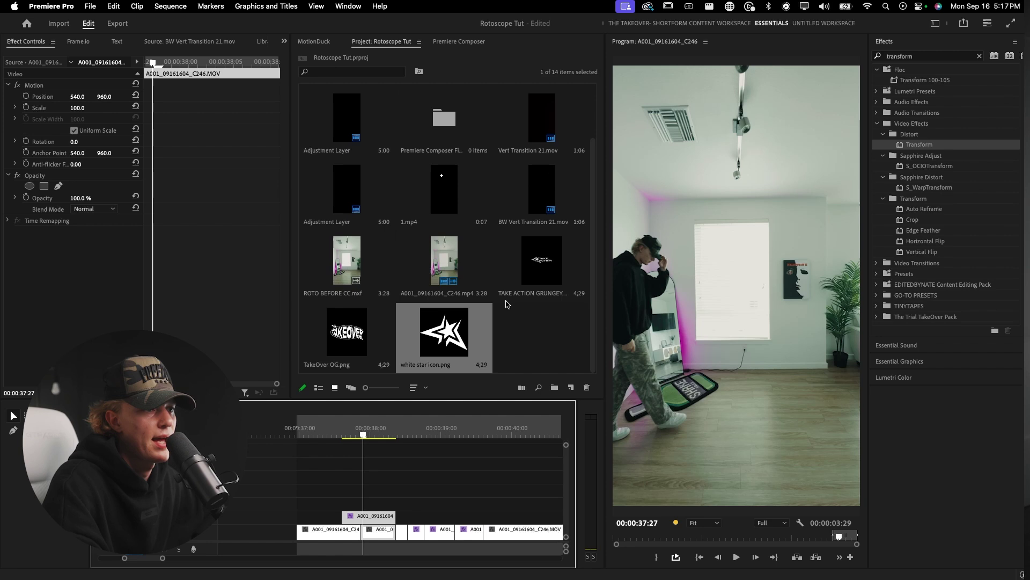
- Preview Vert Transition 21.mov and place it on V3 above the cut
scroll(539, 295, up, 2)
double_click(538, 188)
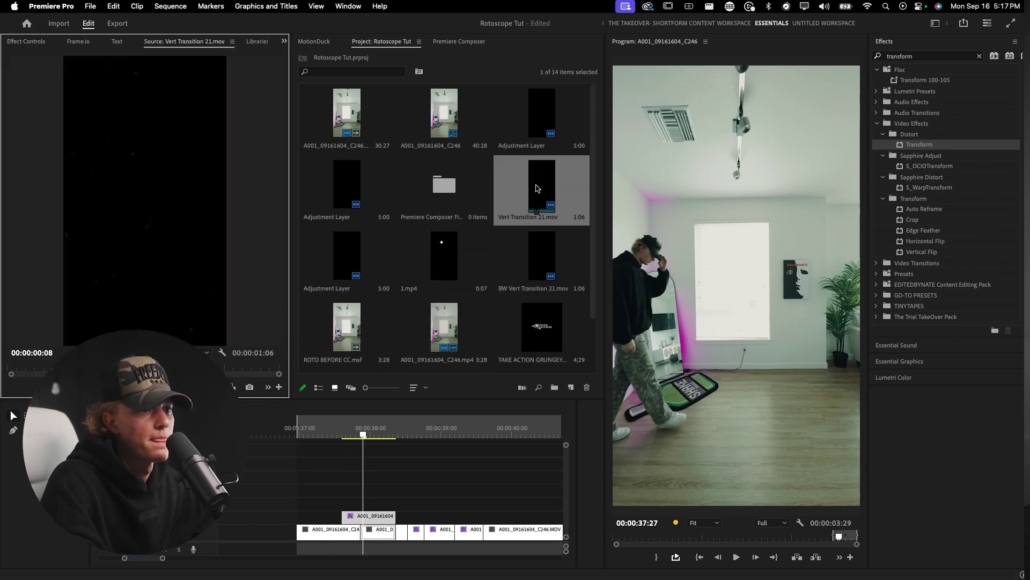
drag(540, 186, 325, 503)
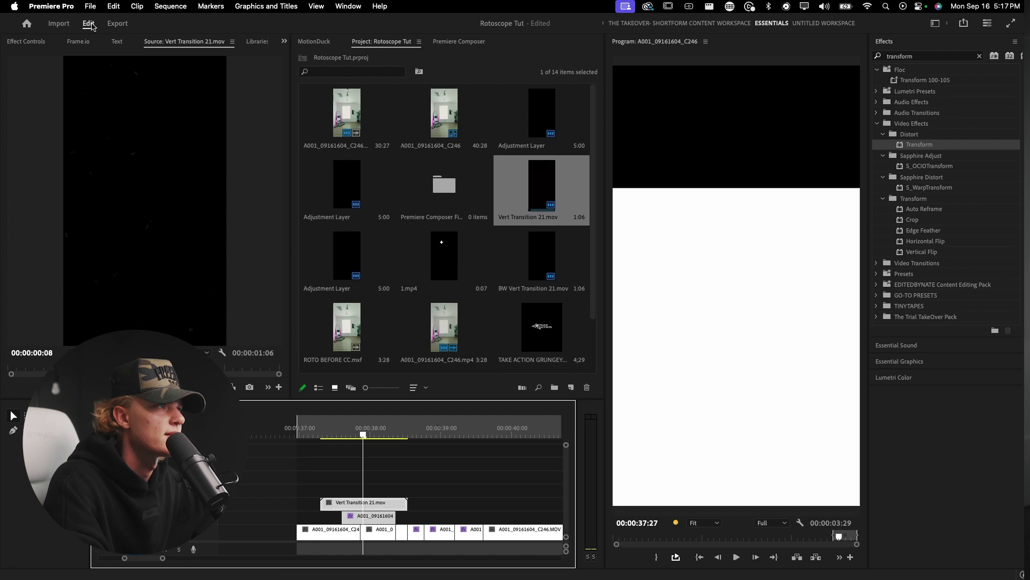
- Try Screen, Difference and Lighten blend modes on the overlay, settling on Screen
click(32, 42)
click(93, 208)
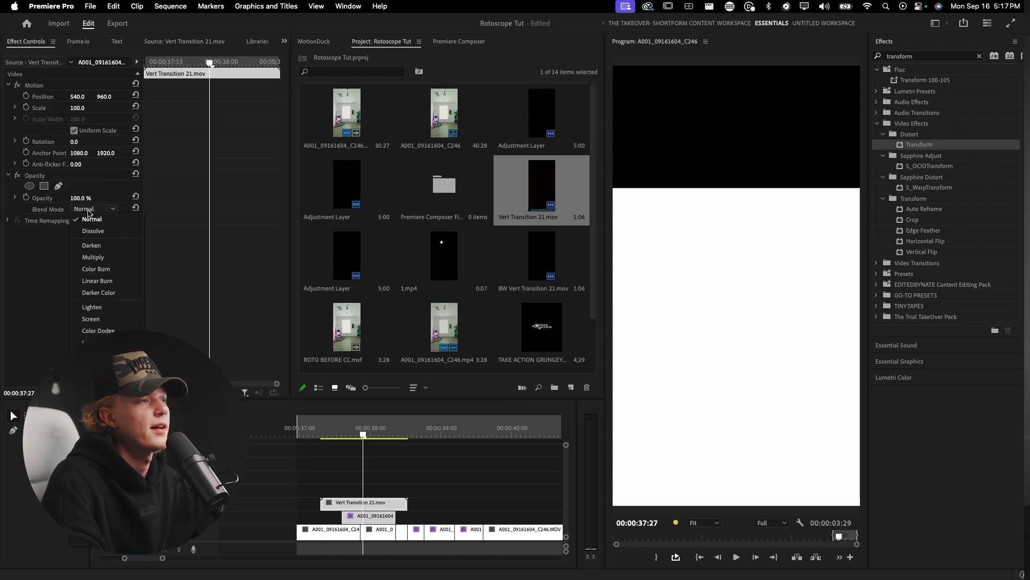
click(90, 319)
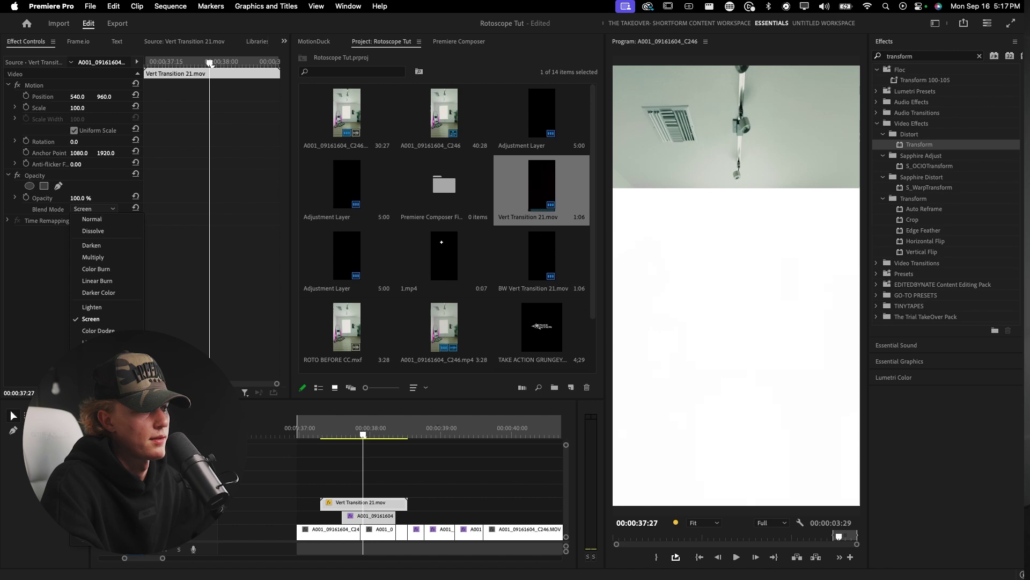
click(97, 454)
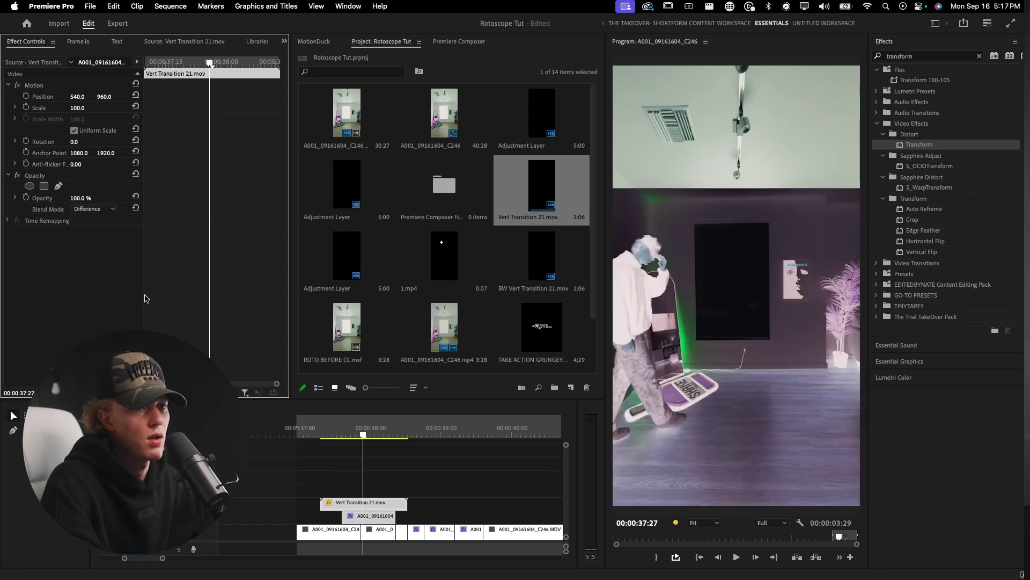
click(111, 210)
click(95, 307)
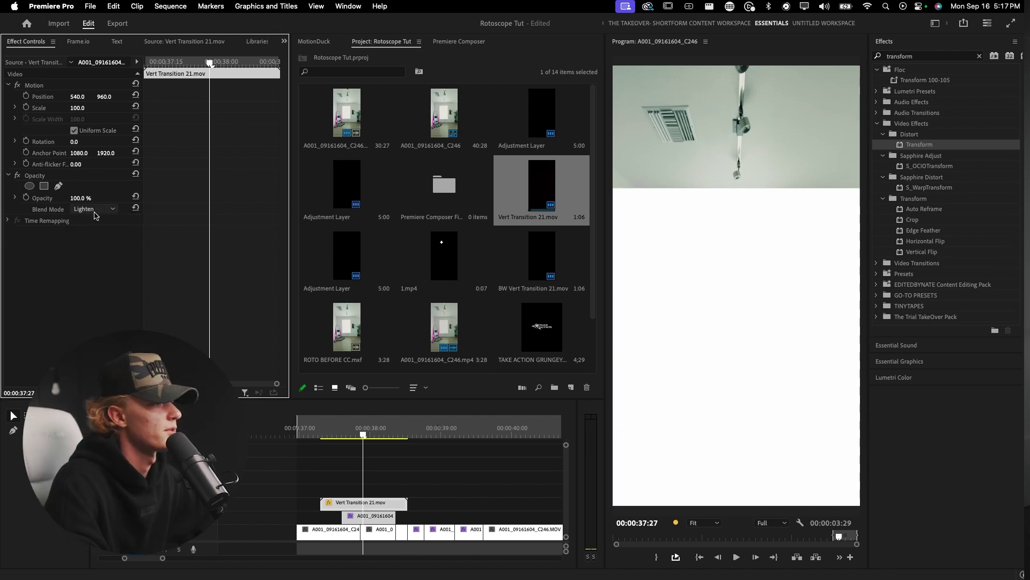
click(95, 211)
click(99, 319)
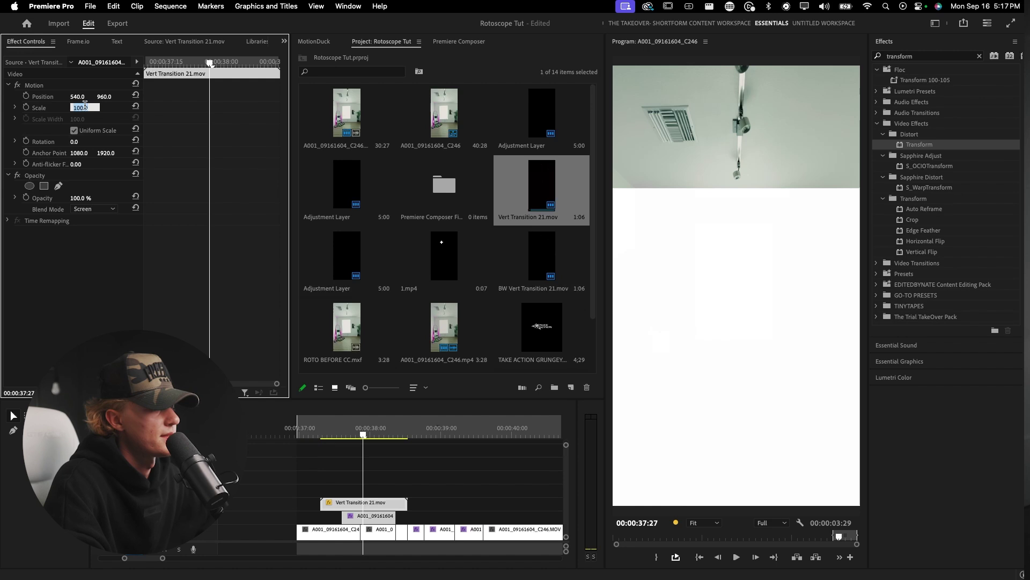
- Set the overlay's Scale to 50 and scrub nearby frames to check it
text(50)
key(Return)
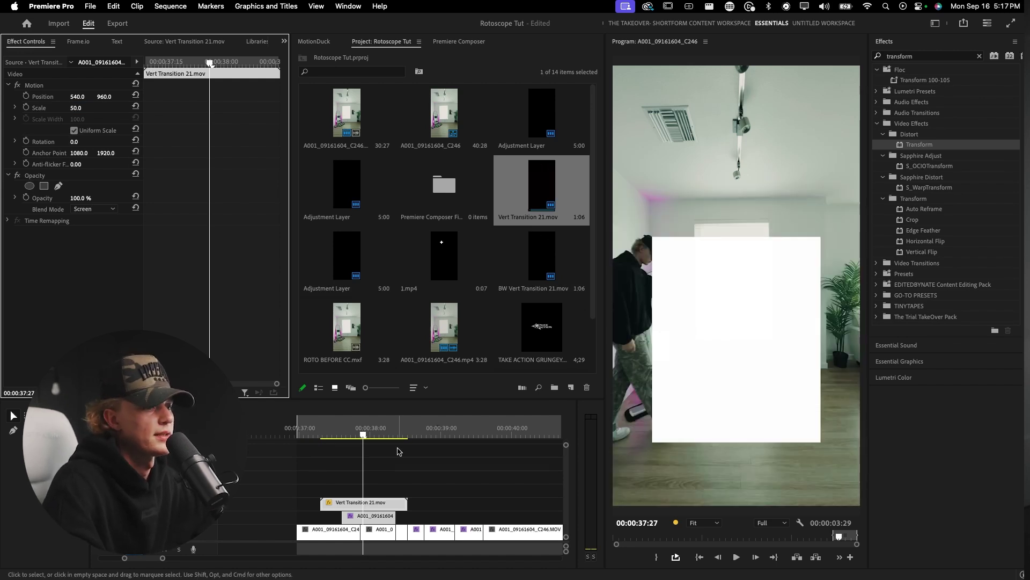
mouse_move(363, 437)
mouse_down()
mouse_move(350, 436)
mouse_move(367, 436)
mouse_up()
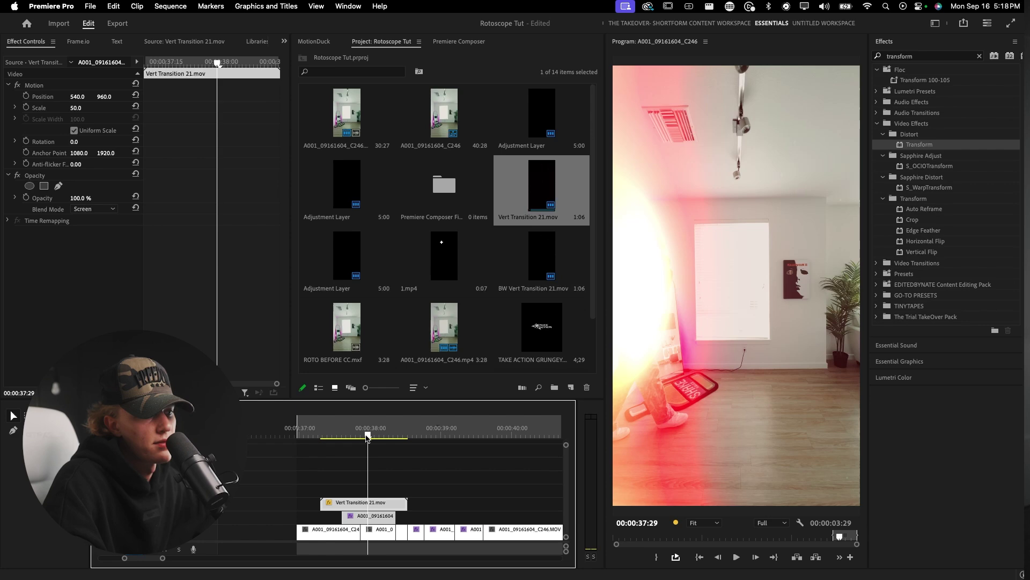
- Razor the light-leak overlay at the playhead, delete its front, and slide it to the cut
click(369, 504)
key(v)
click(360, 503)
key(Delete)
drag(378, 503, 352, 503)
- Shift the light leak six frames later, render the preview, and replay from 37:11
click(331, 431)
mouse_move(331, 432)
mouse_down()
mouse_move(360, 434)
mouse_move(346, 434)
mouse_up()
drag(365, 502, 374, 501)
key(space)
key(space)
drag(354, 433, 333, 437)
key(Return)
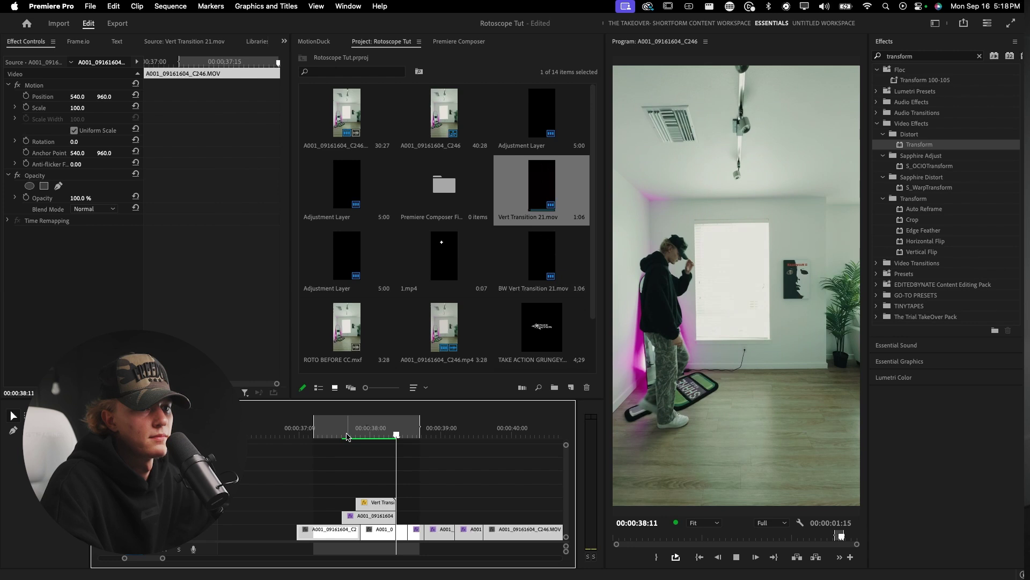
key(space)
drag(370, 436, 328, 433)
key(space)
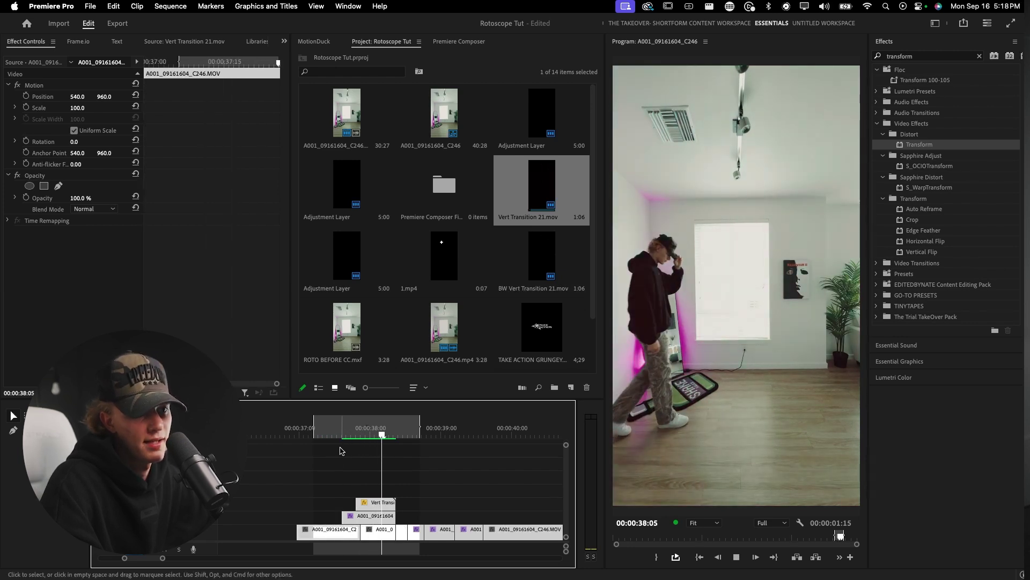
- Zoom out and widen the preview range to 37:00–41:00
key(space)
scroll(341, 451, down, 3)
drag(393, 427, 494, 428)
drag(326, 430, 313, 429)
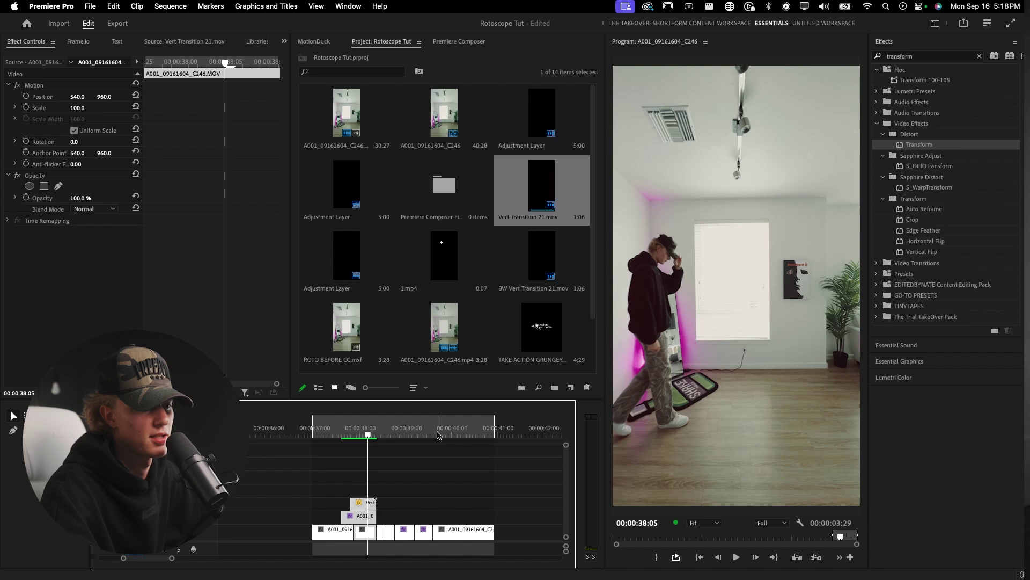
click(420, 434)
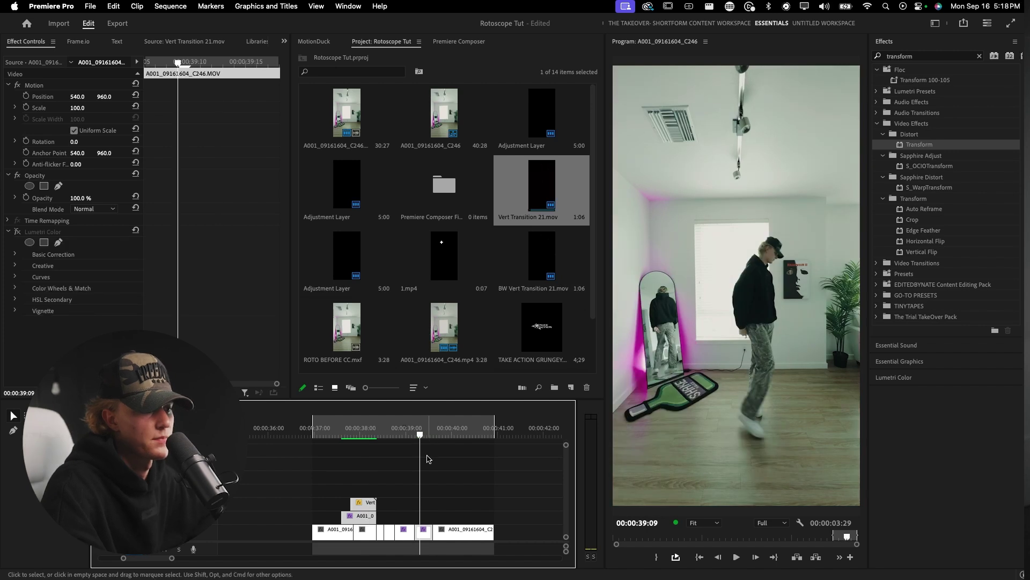
click(440, 513)
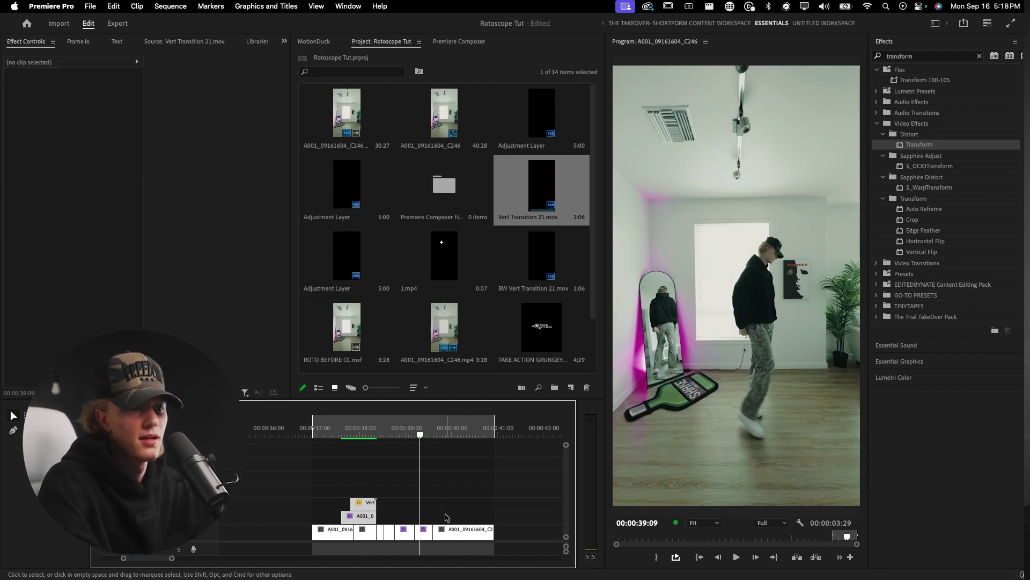
- Razor the V1 clip near 40:06 and Alt-drag the later part onto V2
drag(422, 434, 460, 434)
key(=)
click(416, 433)
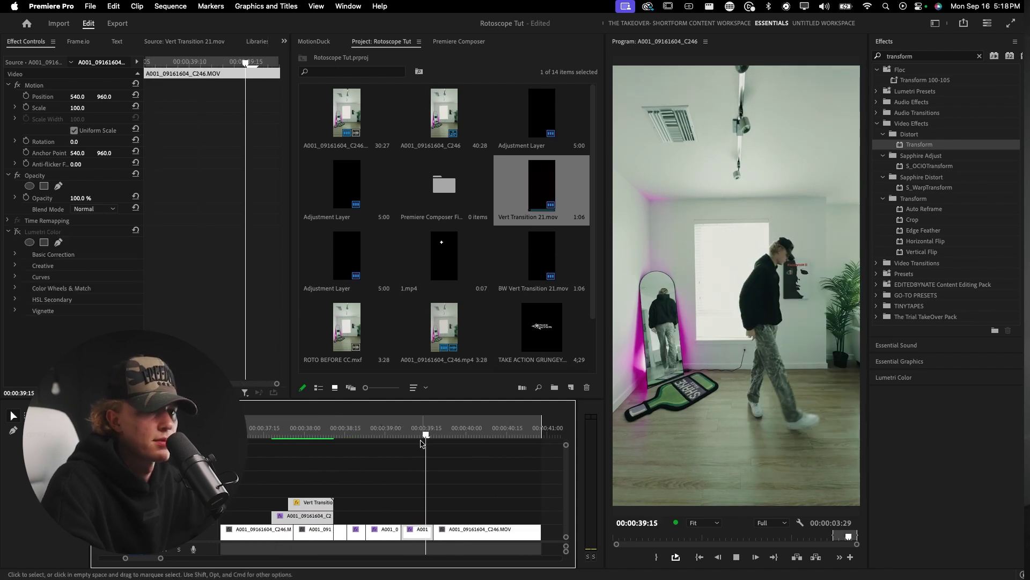
click(482, 533)
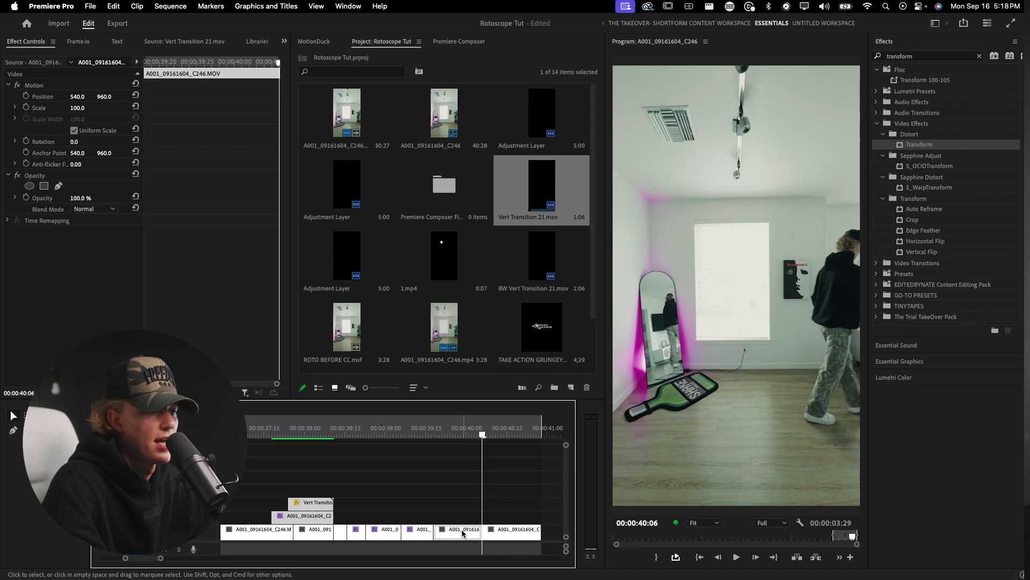
drag(456, 528, 456, 518)
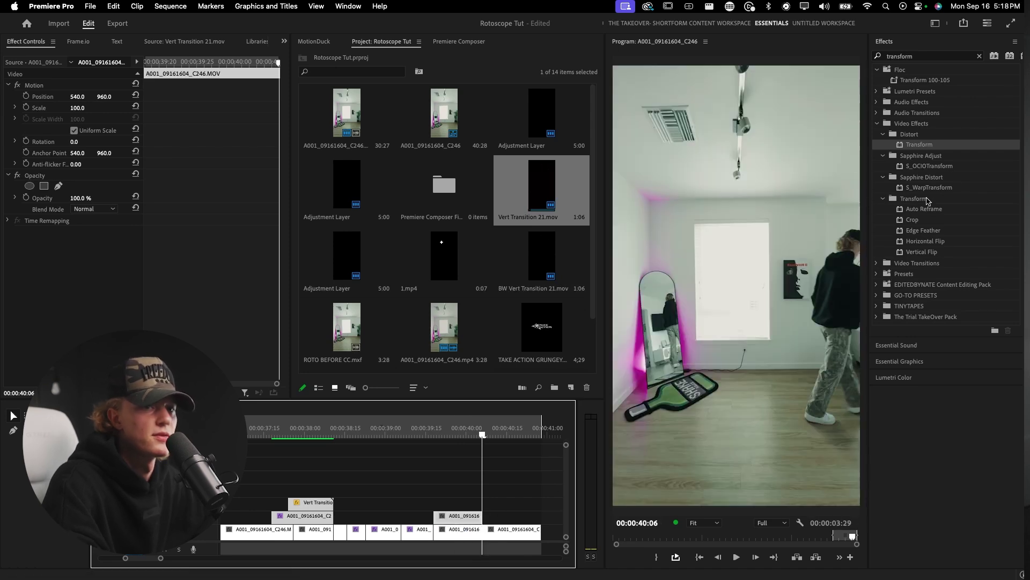
- Extend the V2 copy's start and apply Keyper with Detect set to Subject
key(super+f)
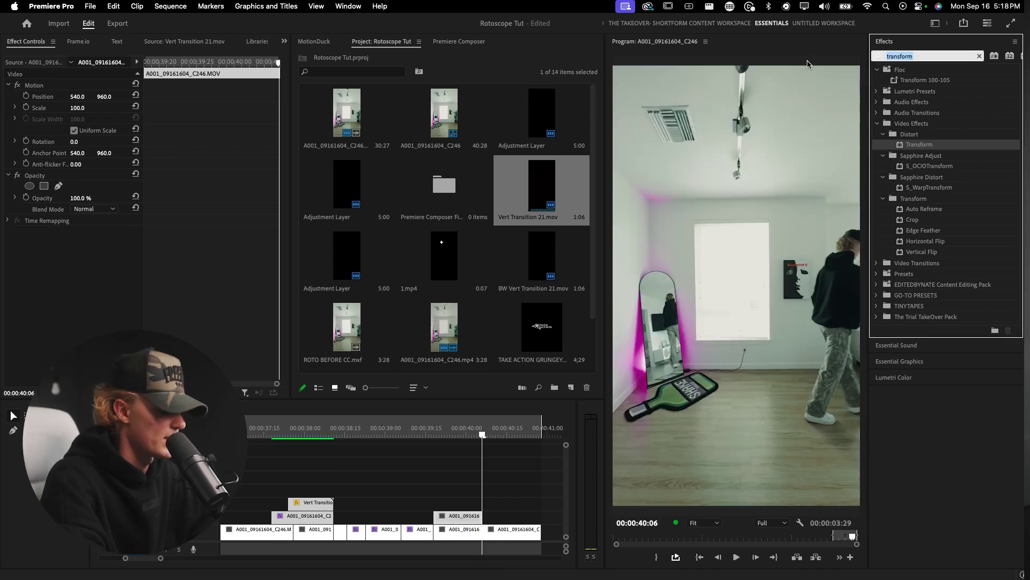
text(keyper)
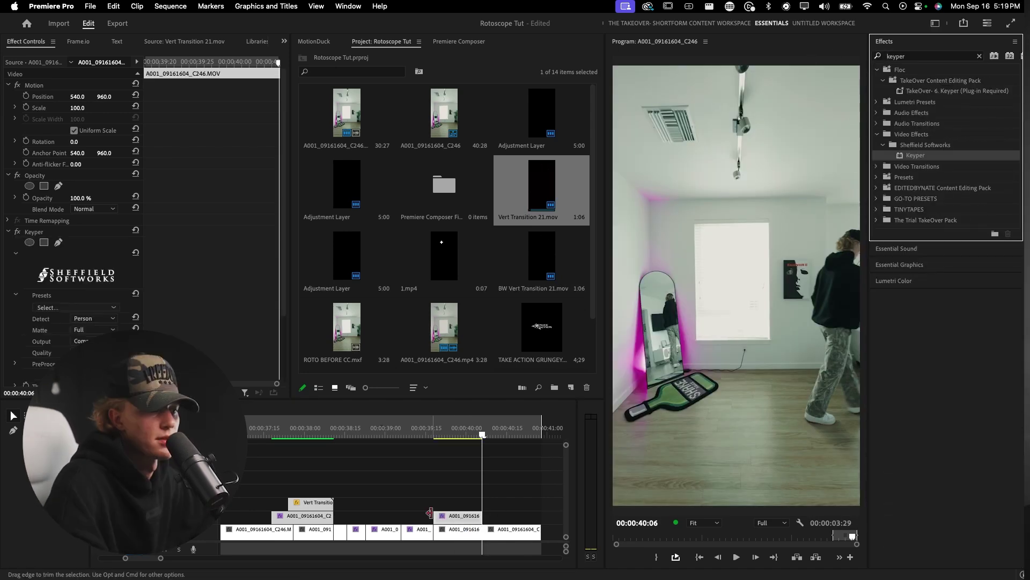
mouse_move(431, 514)
mouse_down()
mouse_move(415, 513)
mouse_move(433, 516)
mouse_up()
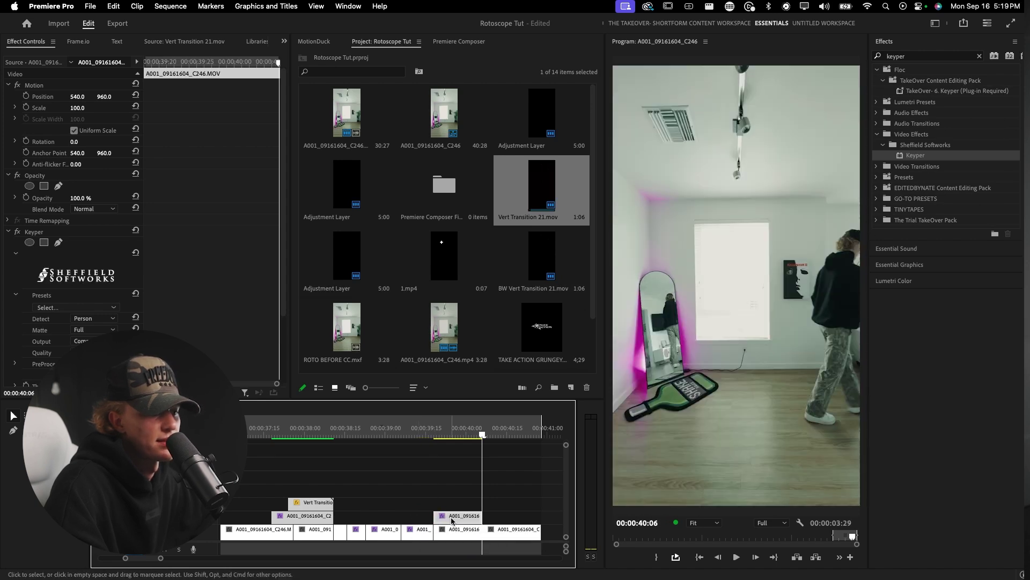
click(450, 429)
click(107, 318)
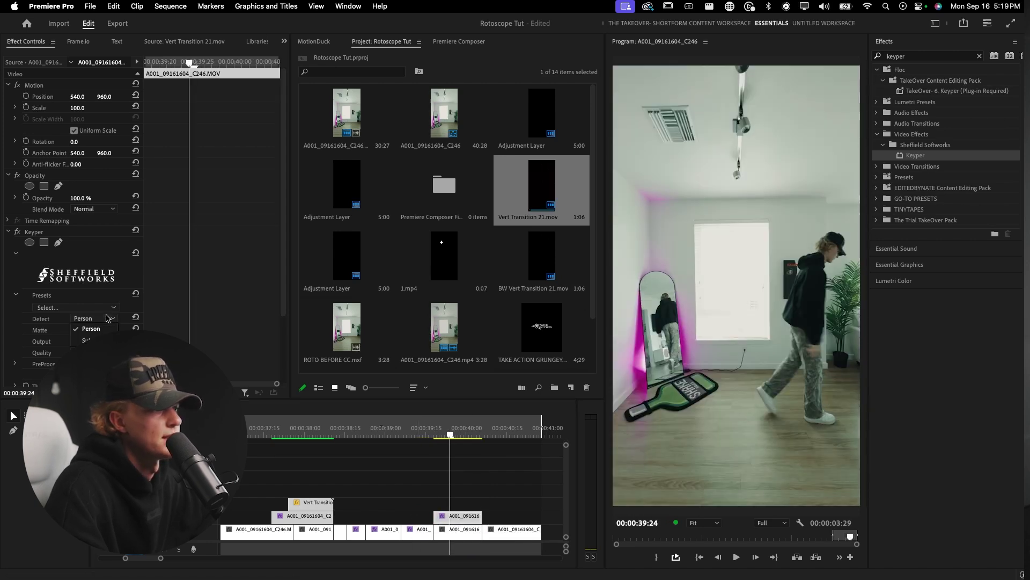
click(88, 339)
scroll(107, 241, down, 3)
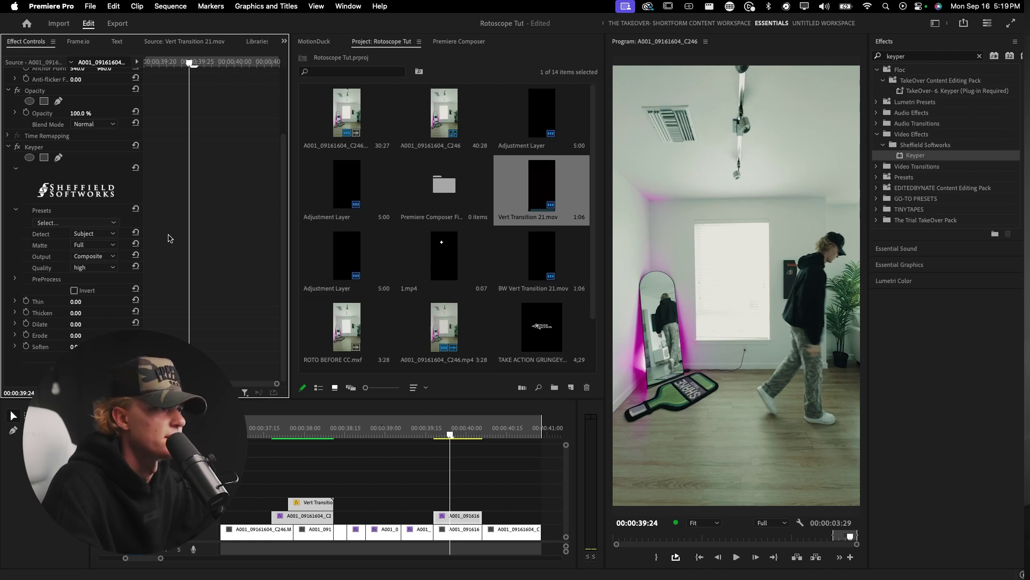
- Collapse Keyper and set the cutout to Scale 294 and Position X -456
scroll(170, 237, up, 3)
click(8, 232)
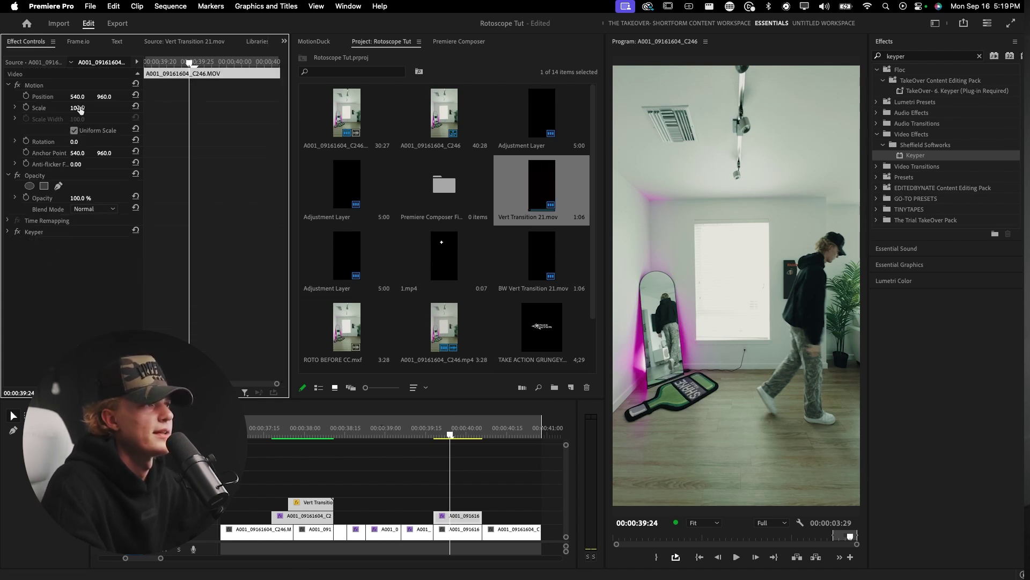
drag(80, 109, 54, 97)
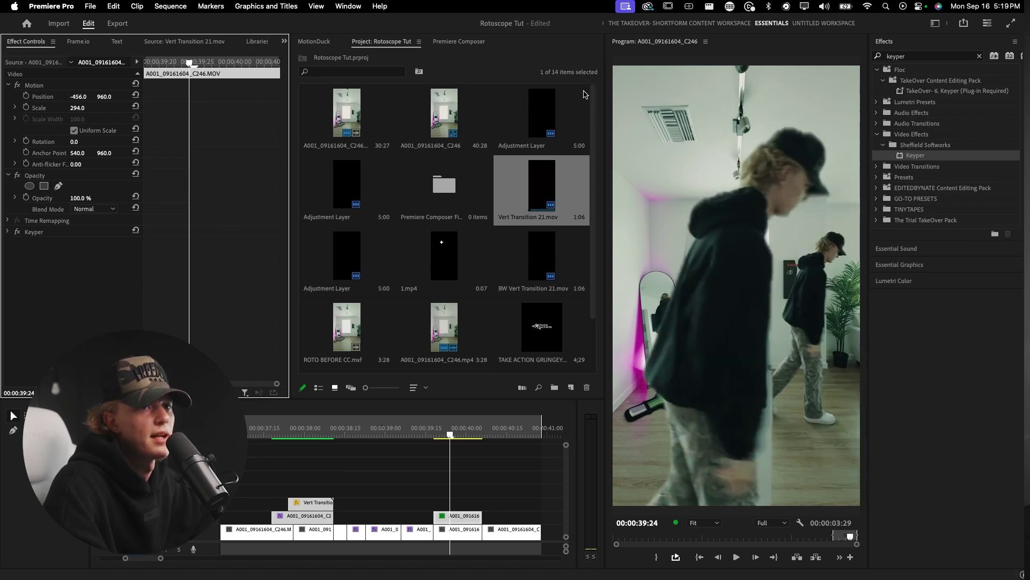
- Apply Horizontal Flip to the V2 copy, shift it right and enlarge it to about 313
click(916, 57)
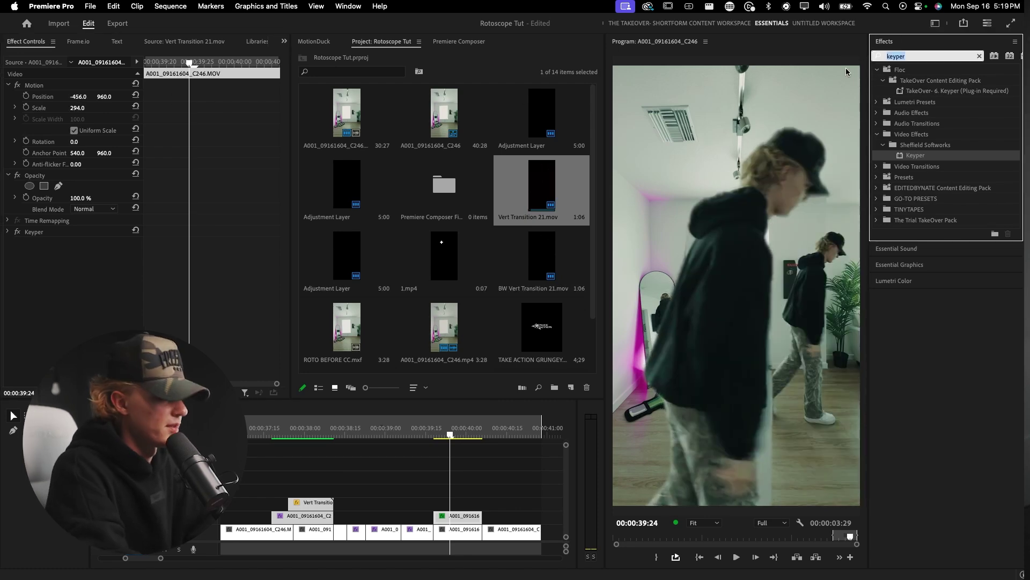
text(flip)
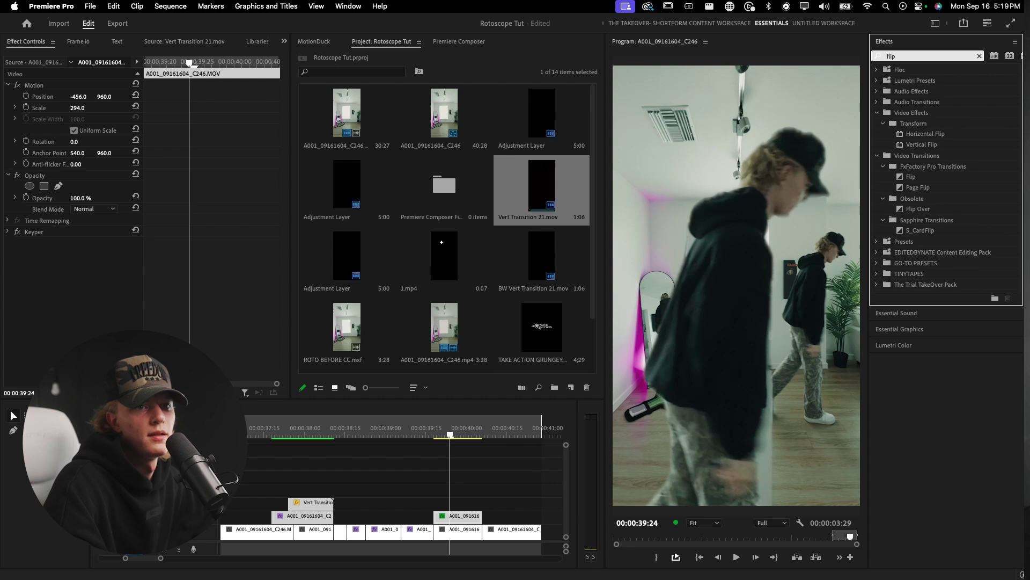
drag(925, 133, 804, 214)
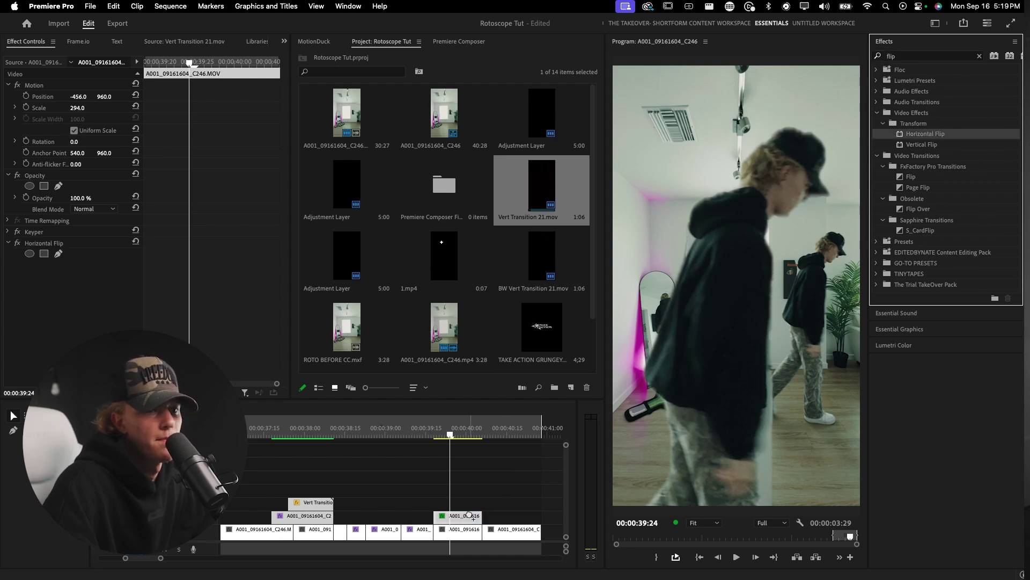
drag(471, 516, 471, 516)
mouse_move(78, 97)
mouse_down()
mouse_move(140, 96)
mouse_move(82, 97)
mouse_up()
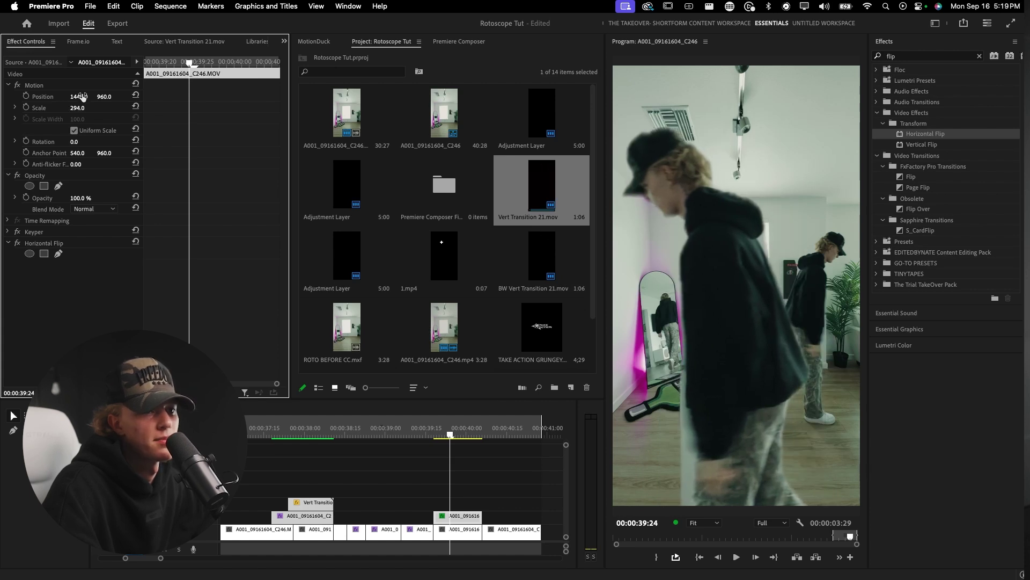
click(466, 506)
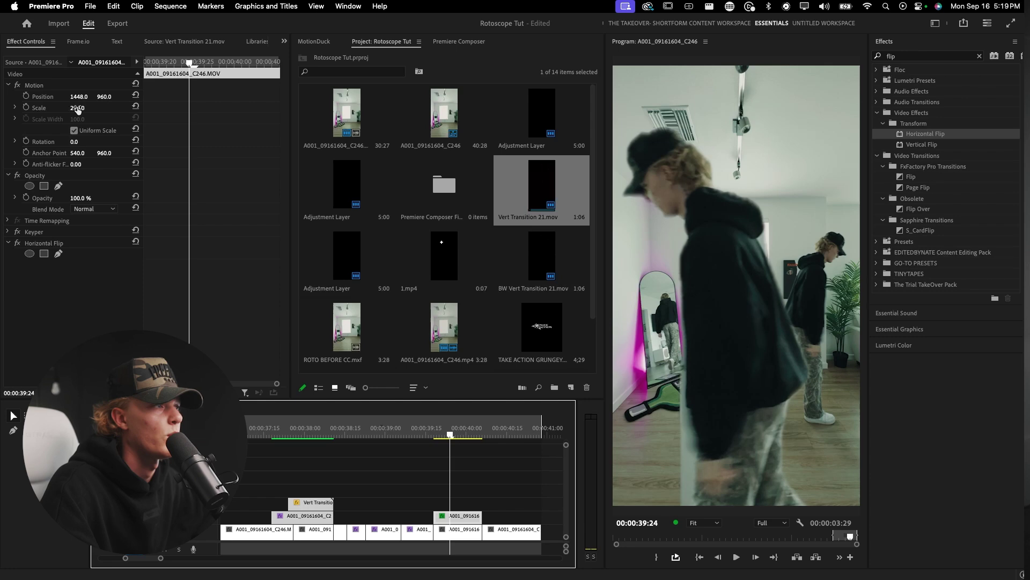
drag(78, 110, 101, 98)
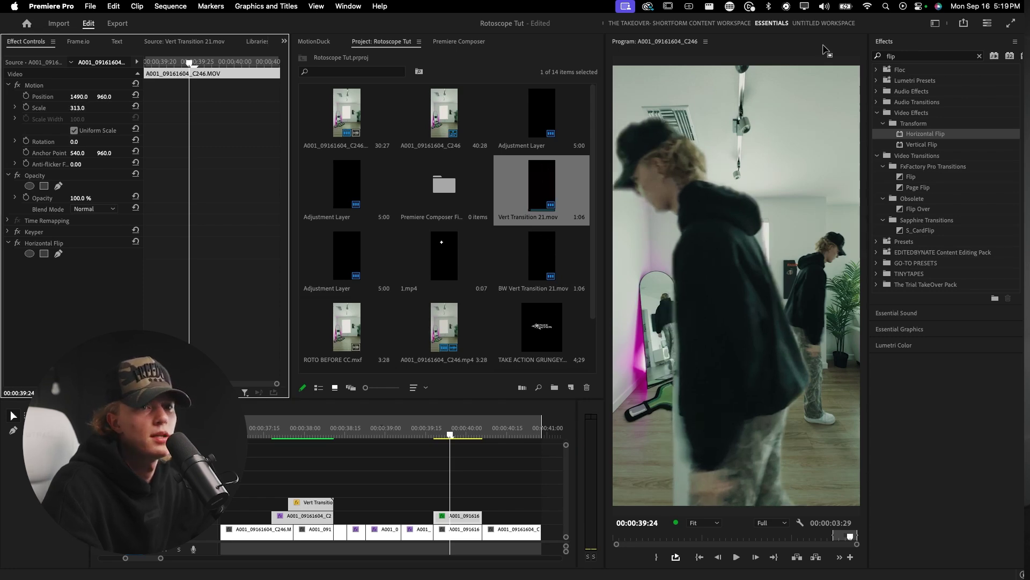
- Add Gaussian Blur with Blurriness 41, then set Scale 464 and Position X 1960
click(875, 56)
text(blur)
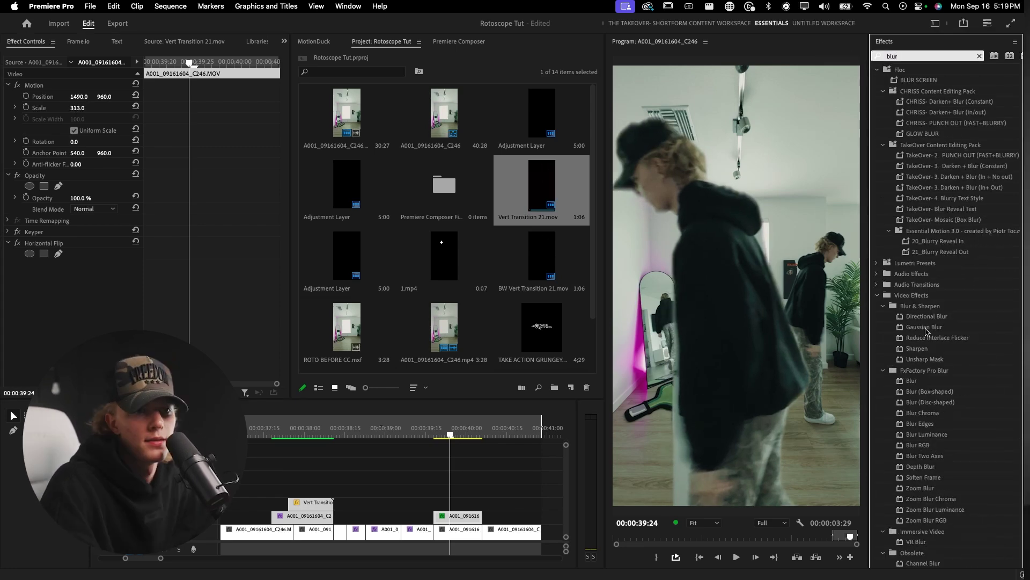
click(925, 328)
drag(484, 511, 465, 518)
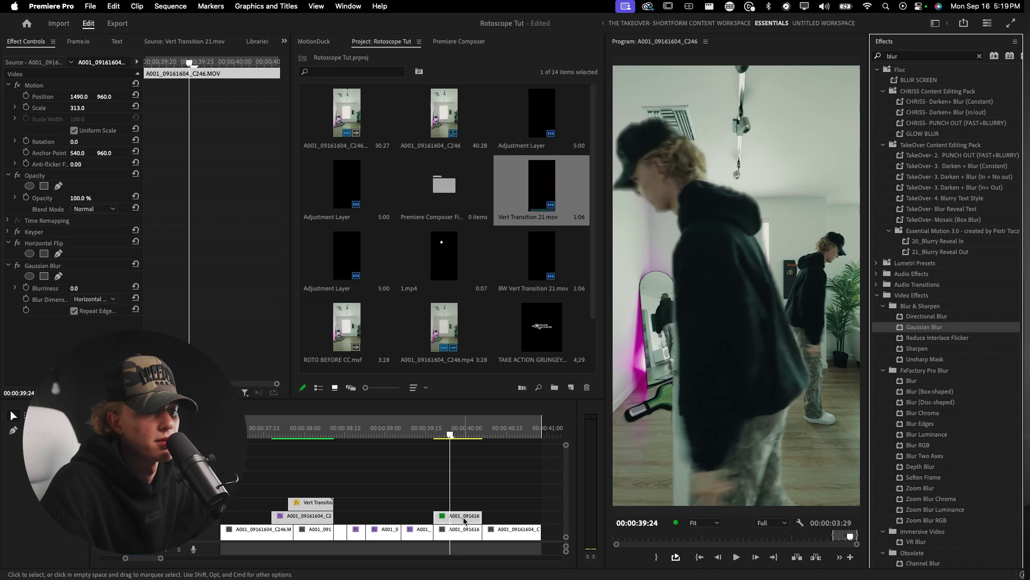
drag(73, 290, 95, 290)
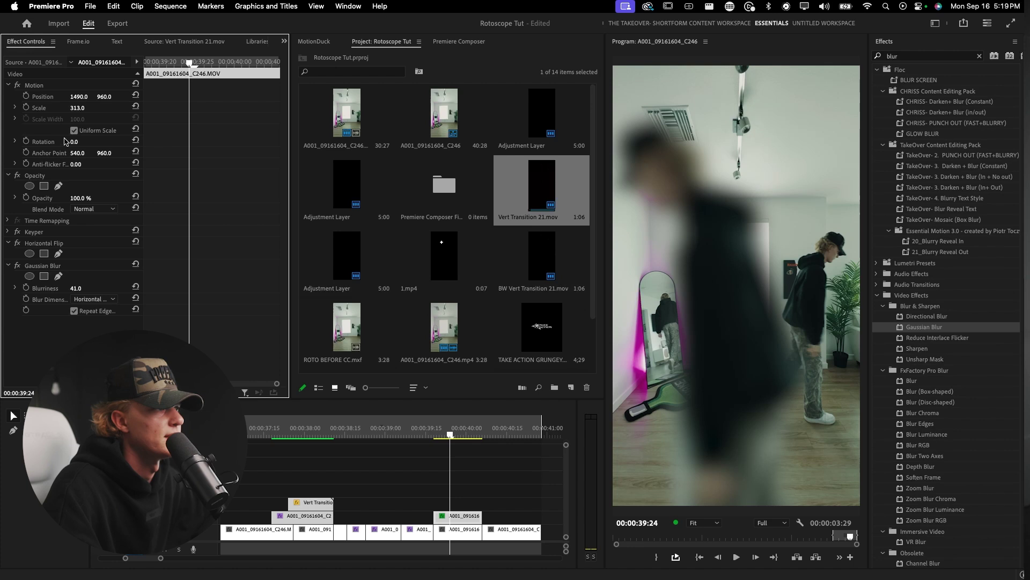
drag(77, 108, 159, 108)
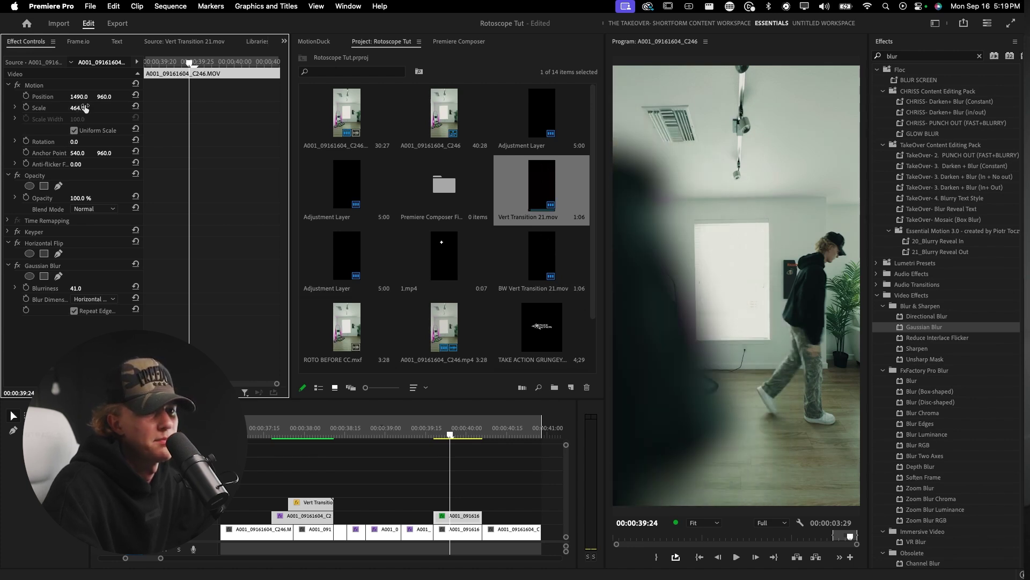
drag(79, 96, 104, 96)
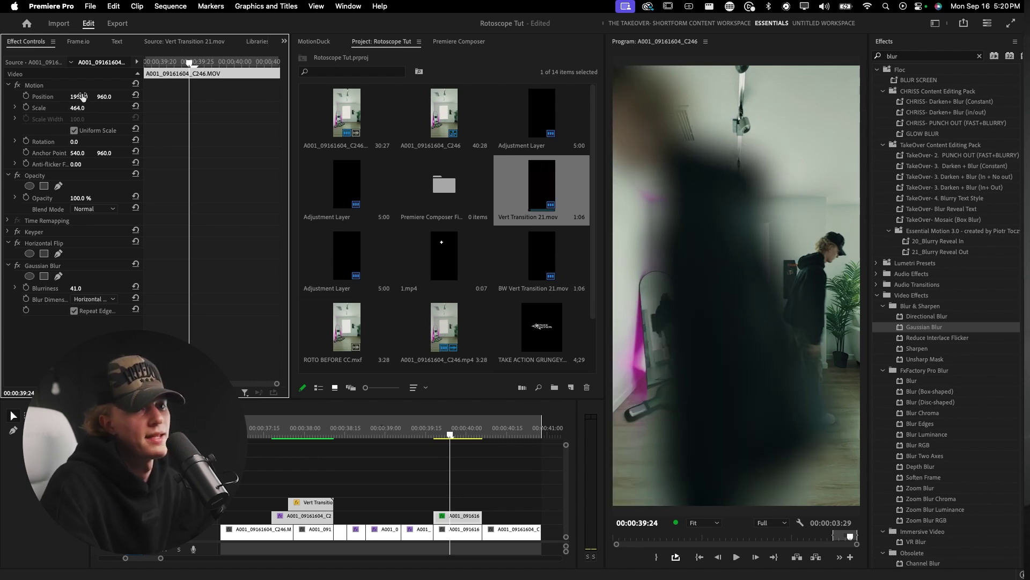
- Preview the blurred pass and extend the V2 clip to the sequence end
click(424, 433)
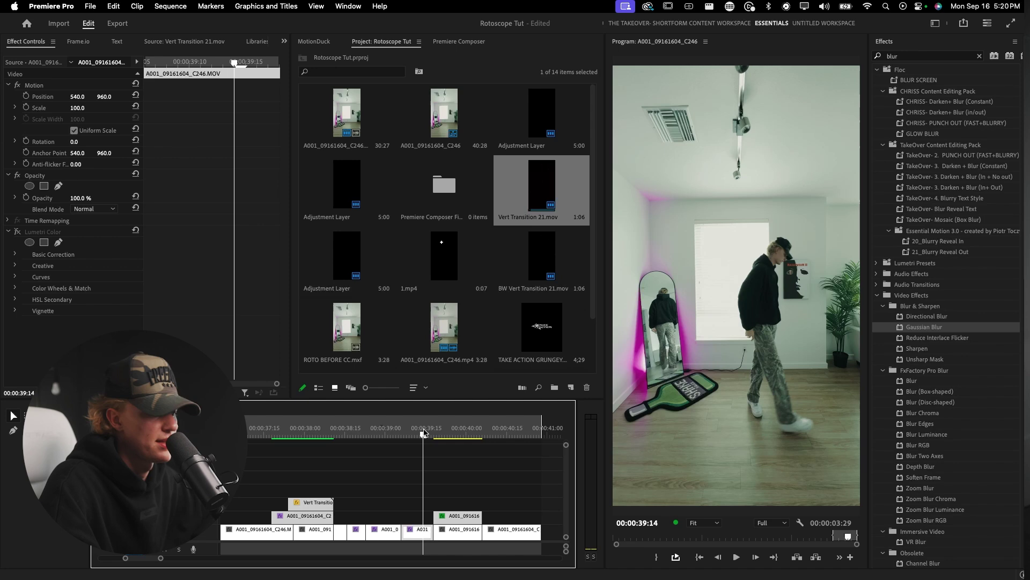
key(space)
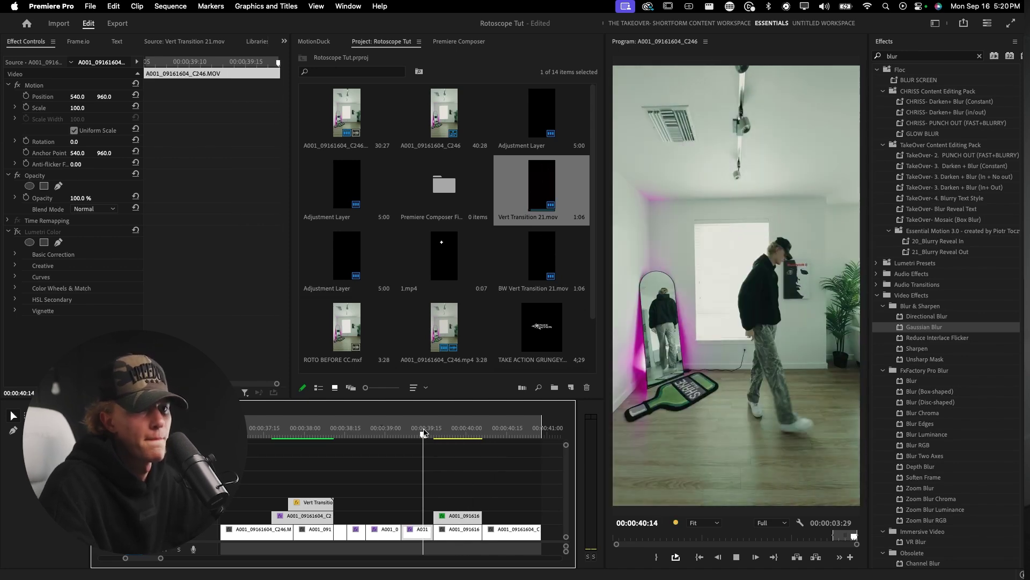
key(space)
drag(486, 515, 543, 517)
key(space)
key(space)
click(427, 432)
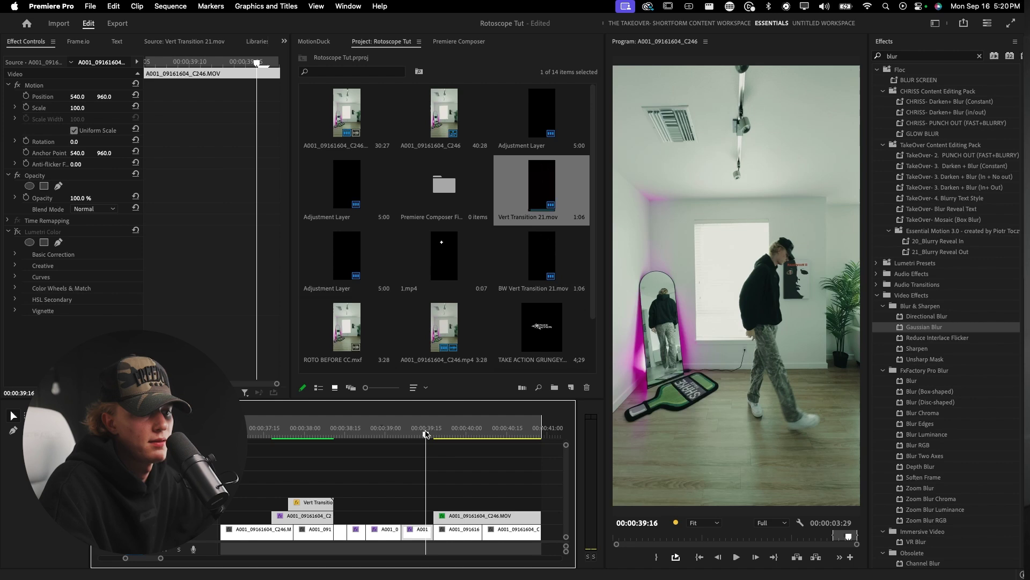
key(space)
click(403, 432)
- Move the foreground clip 12 frames earlier to about 39:06, extend its end, and replay
key(space)
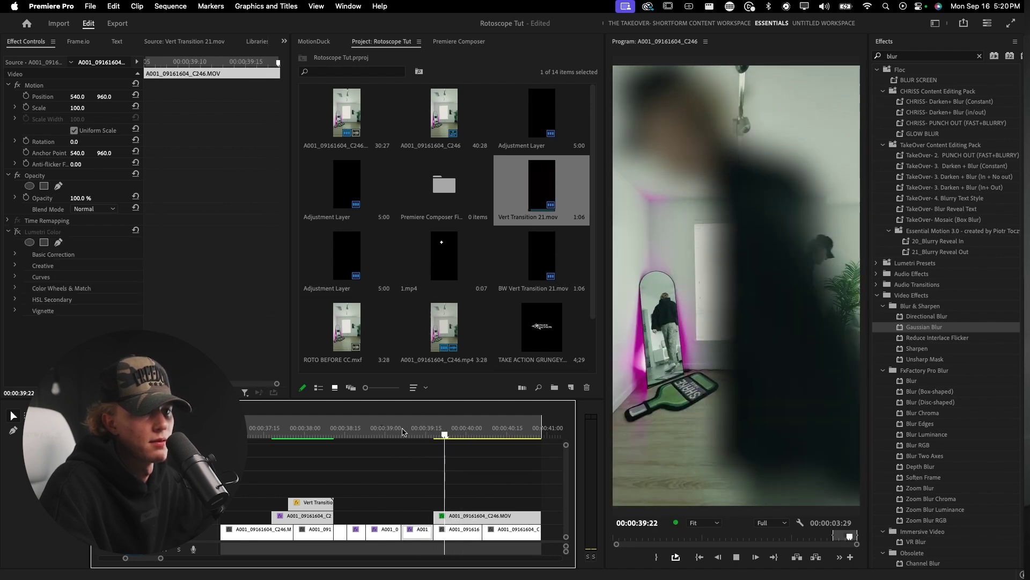
mouse_move(421, 432)
mouse_down()
mouse_move(401, 433)
mouse_move(437, 438)
mouse_up()
drag(473, 517, 440, 517)
click(383, 432)
key(space)
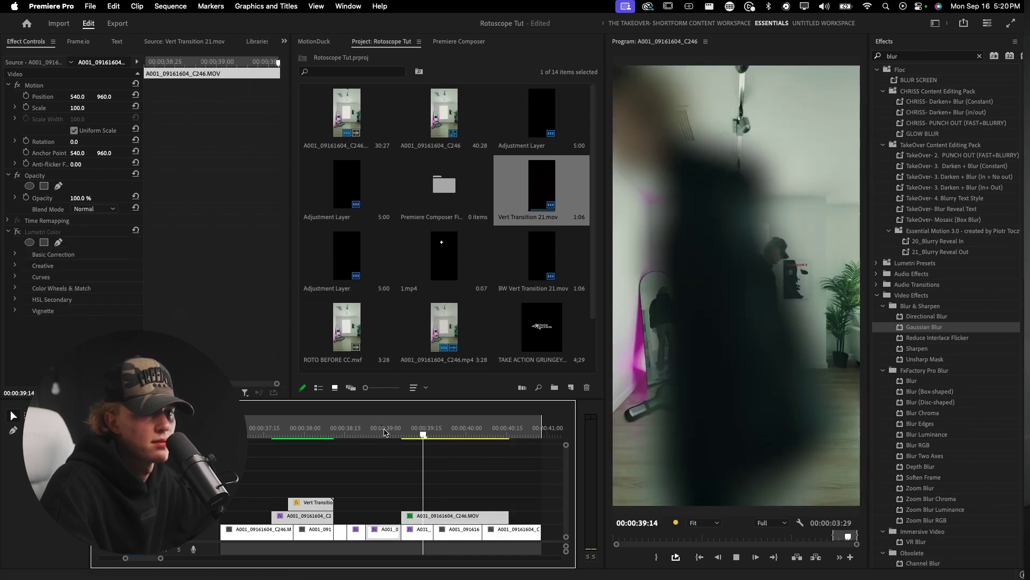
click(383, 431)
key(space)
key(space)
drag(511, 514, 540, 515)
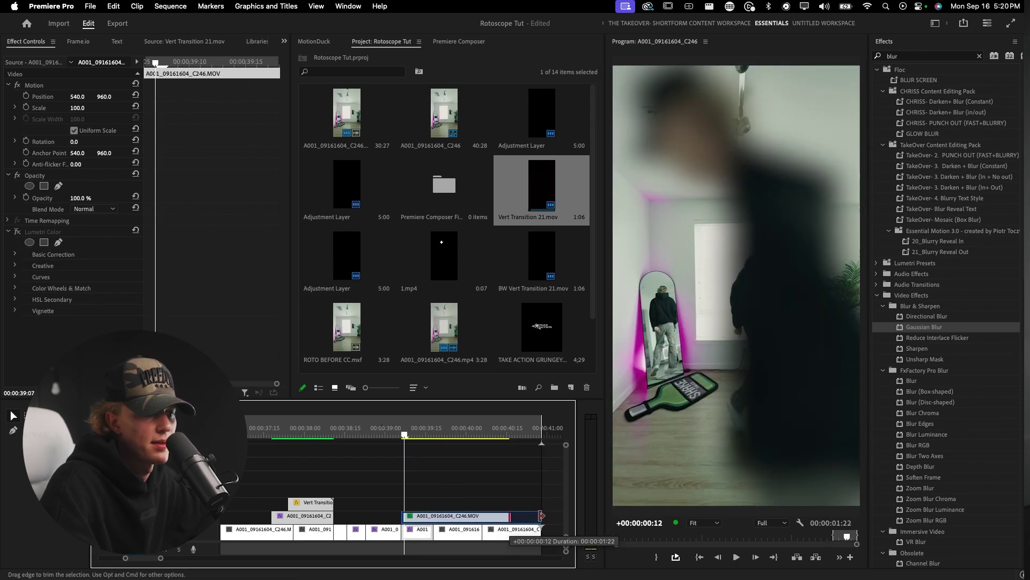
click(388, 435)
key(space)
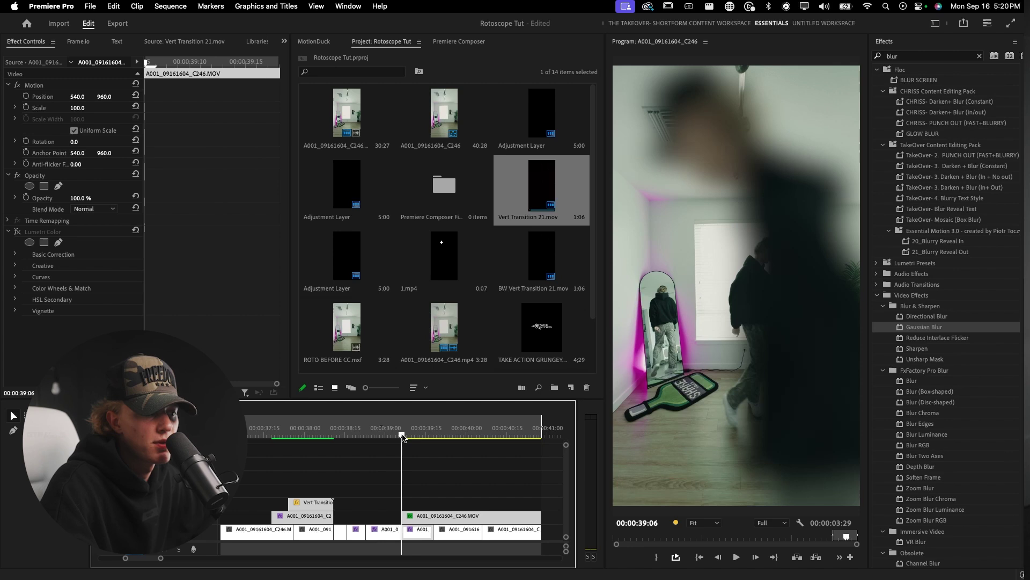
click(364, 435)
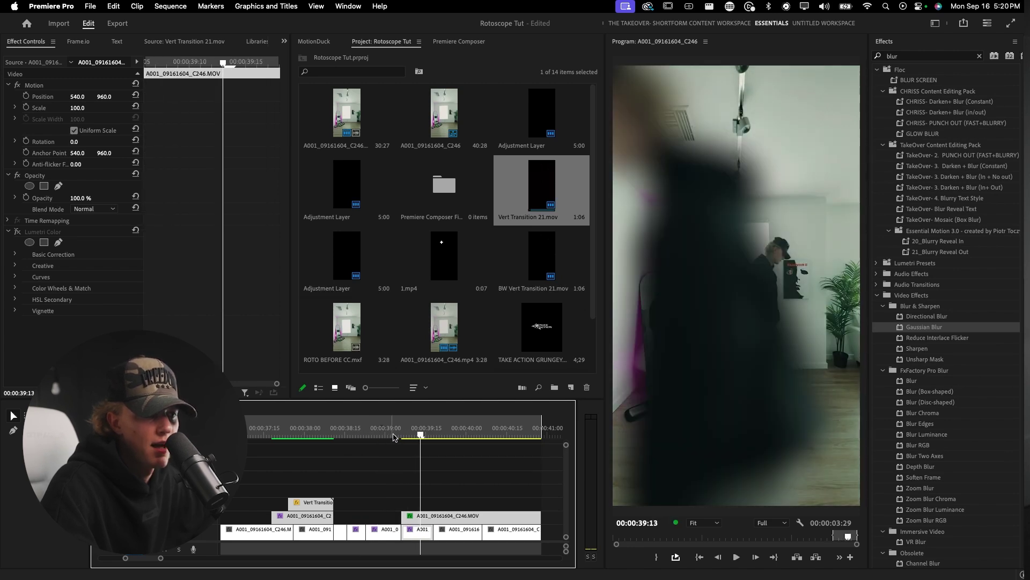
key(space)
- Drag an Adjustment Layer onto V3 above the foreground pass
scroll(541, 276, down, 2)
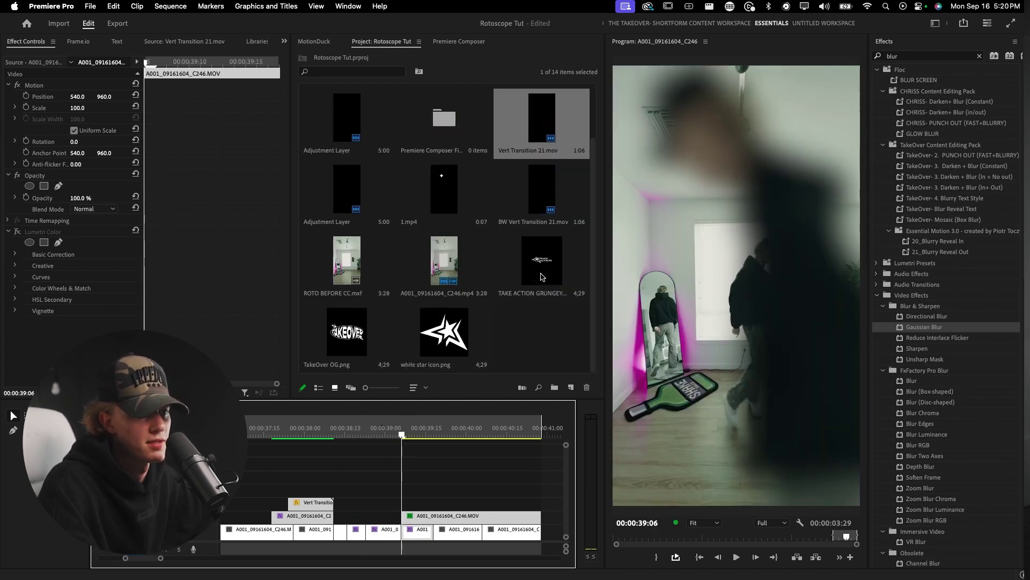
scroll(528, 223, up, 2)
drag(346, 257, 396, 493)
click(572, 388)
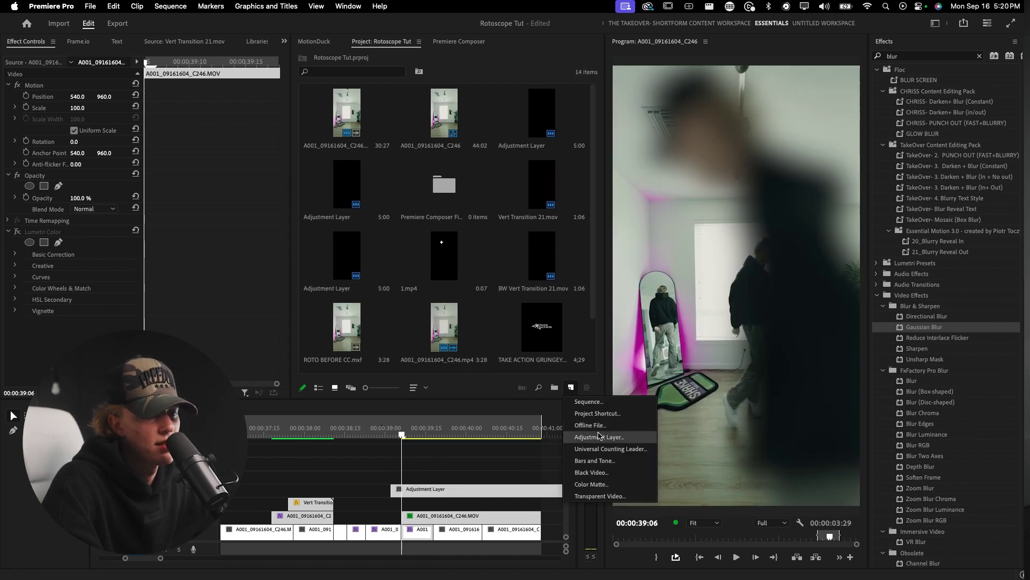
click(438, 491)
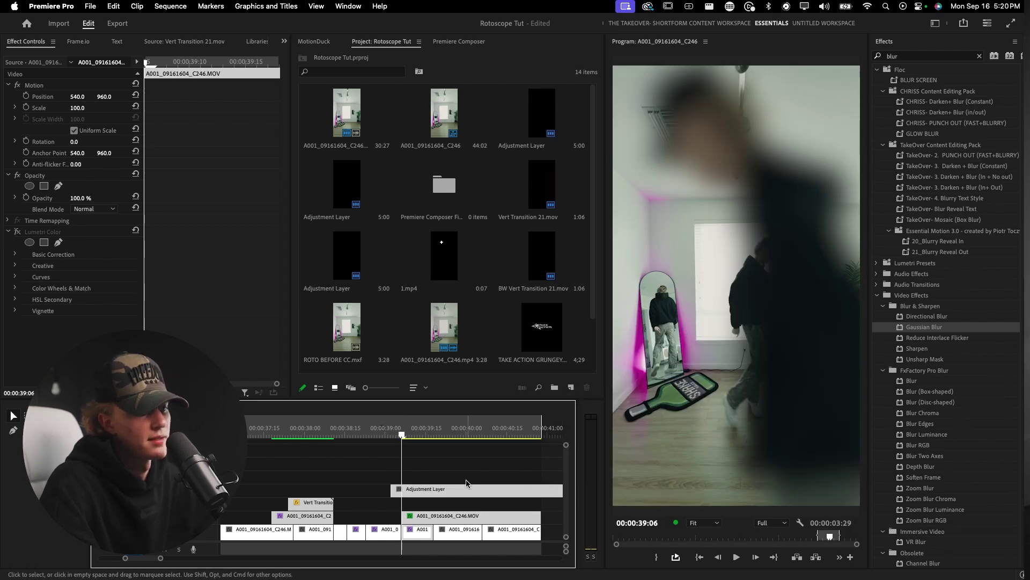
- Razor off the adjustment layer's excess and trim it to a short piece at about 39:06
key(equal)
key(equal)
click(418, 493)
key(v)
click(437, 488)
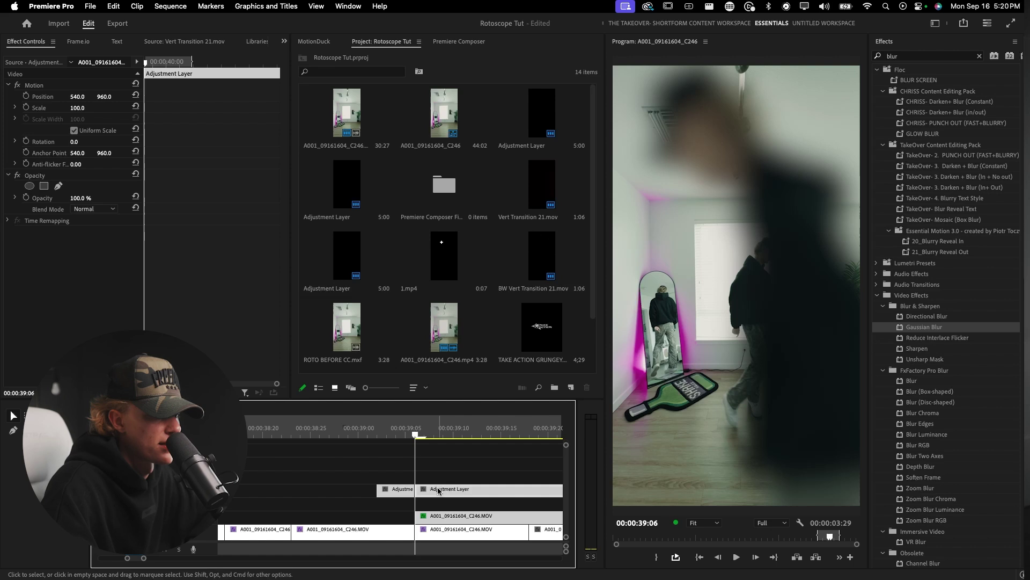
key(Delete)
key(Left)
key(Left)
key(Left)
key(Left)
key(Left)
key(Left)
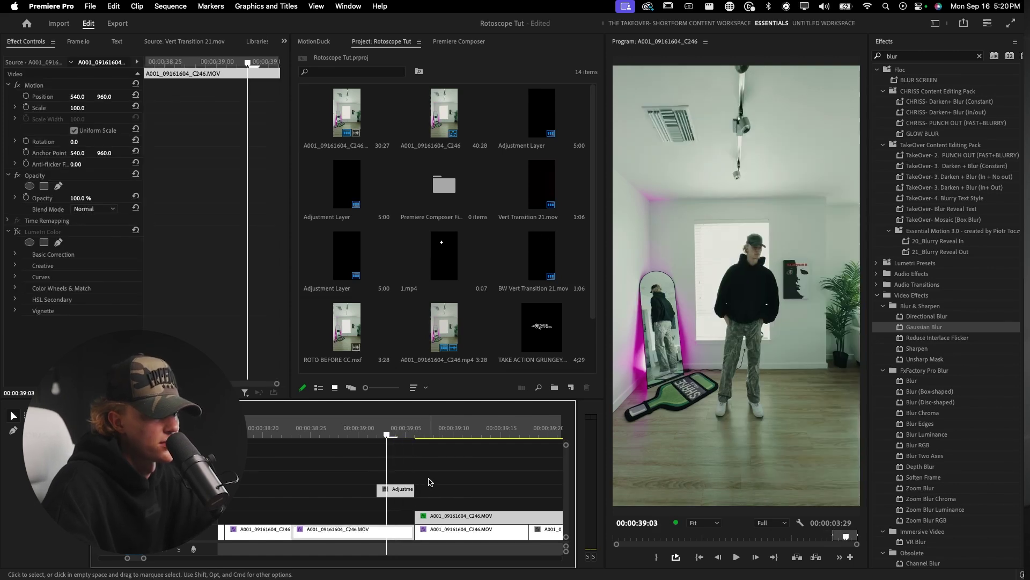
drag(378, 492, 359, 492)
key(Right)
key(Right)
key(Right)
key(Right)
key(Right)
key(Right)
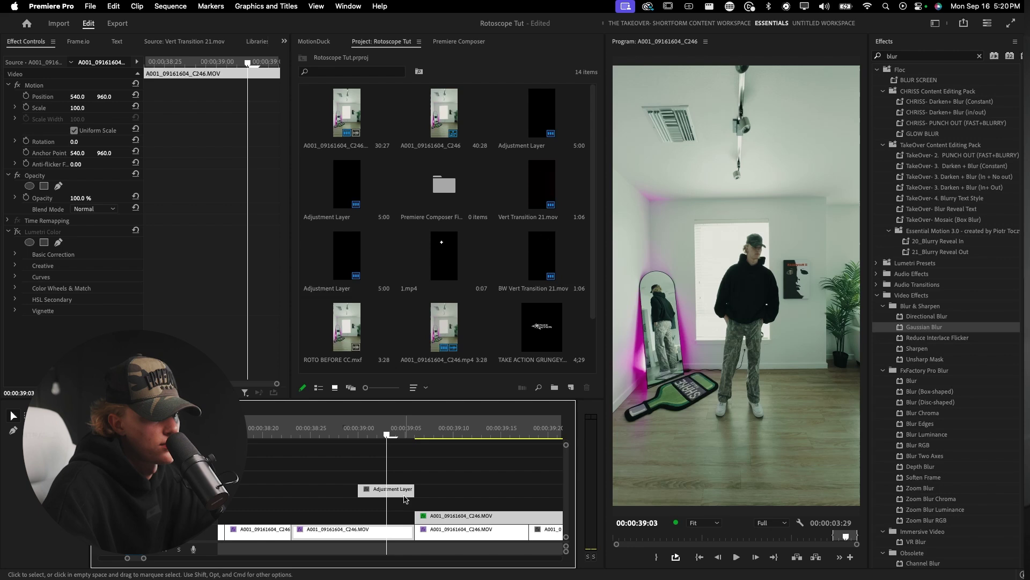
drag(392, 496, 421, 495)
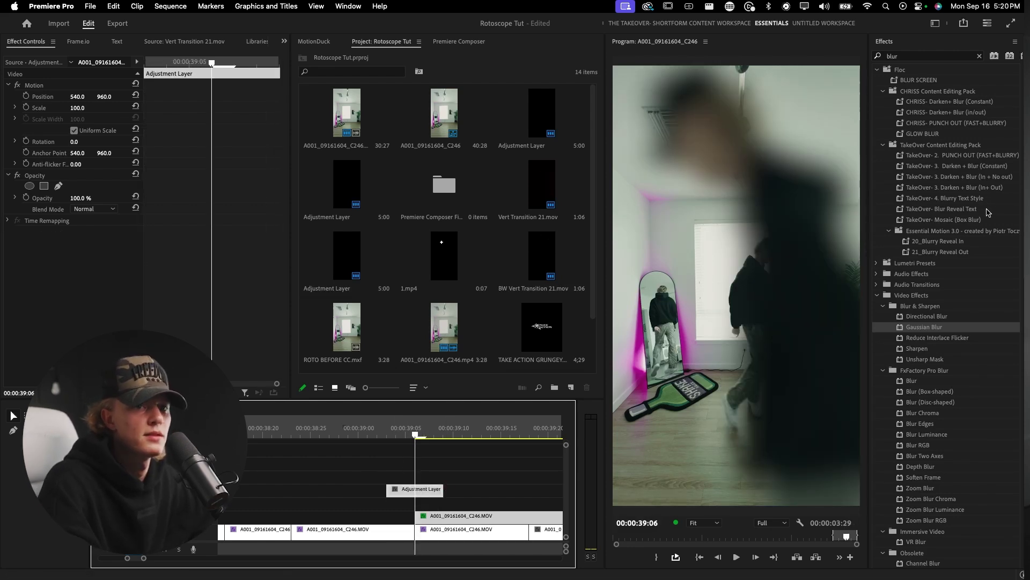
- Search Effects for 'flash' and apply the TakeOver adjustment-layer flash preset
drag(913, 56, 831, 56)
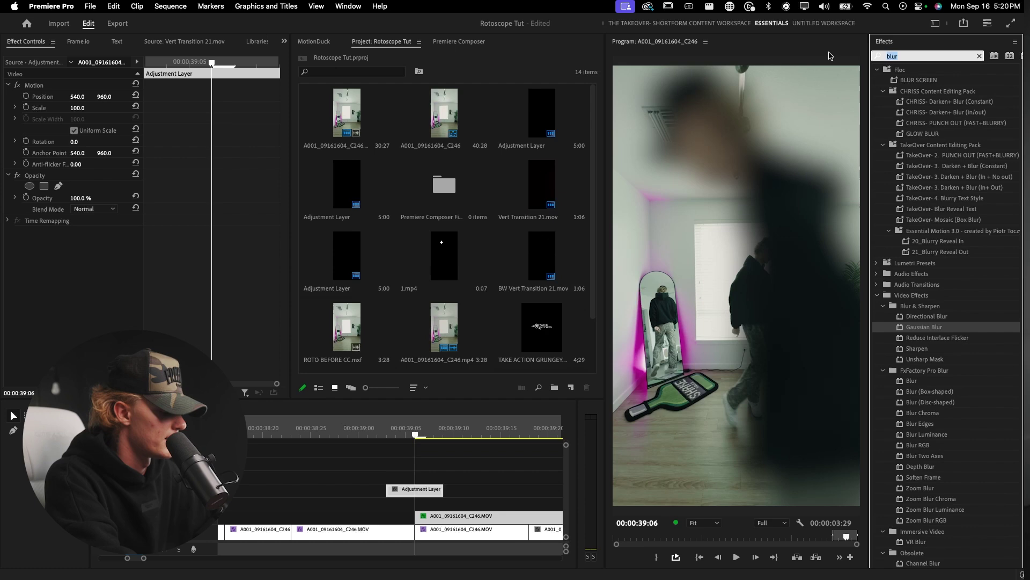
text(glo)
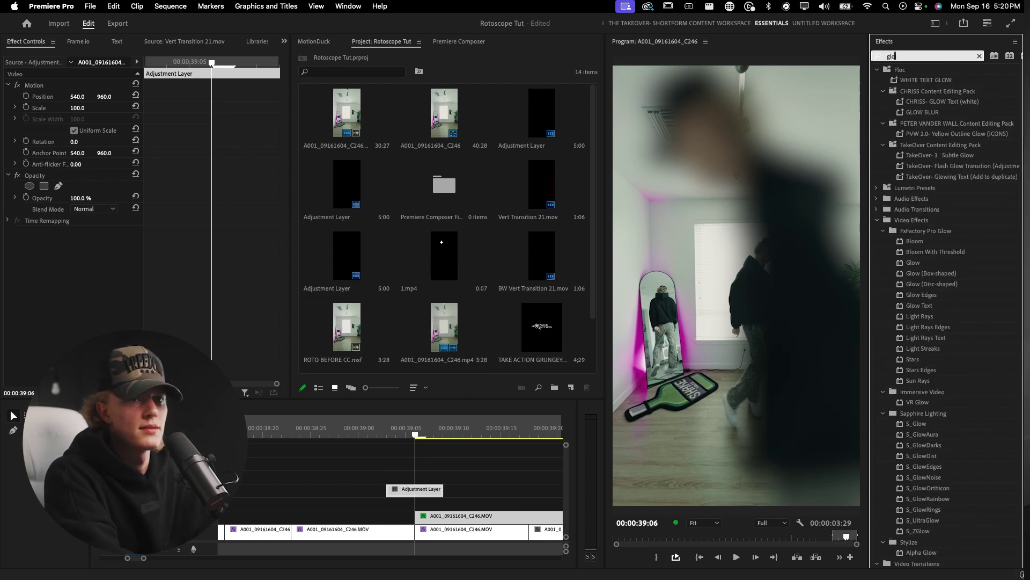
text(w)
key(BackSpace)
key(BackSpace)
key(BackSpace)
key(BackSpace)
text(f)
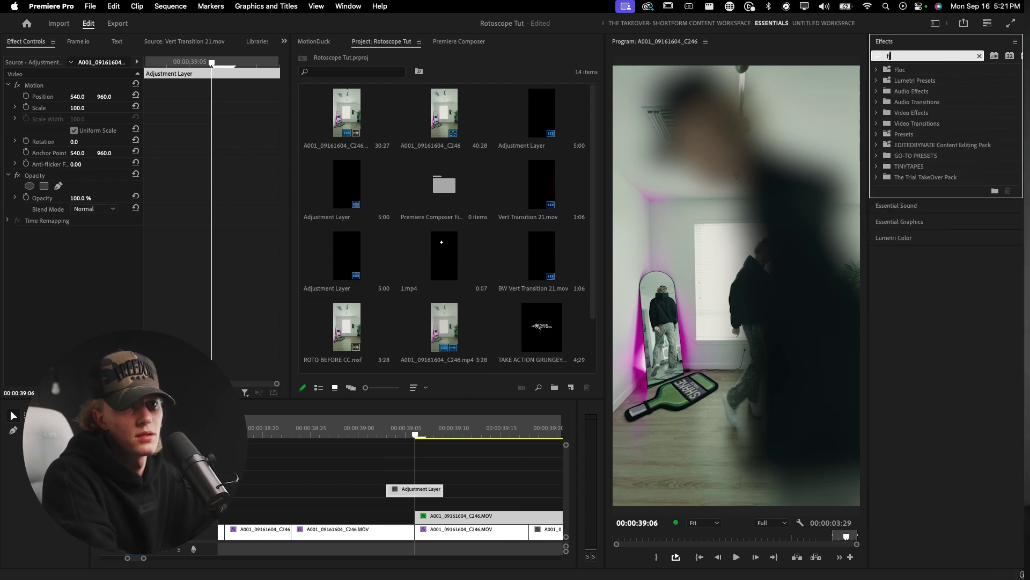
text(lash)
click(959, 106)
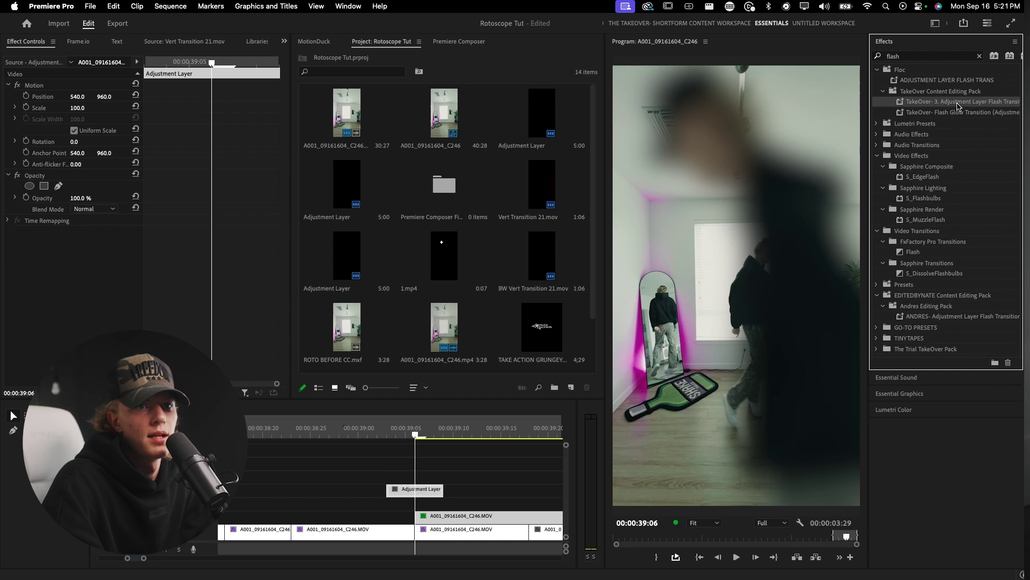
drag(410, 499, 410, 496)
click(374, 430)
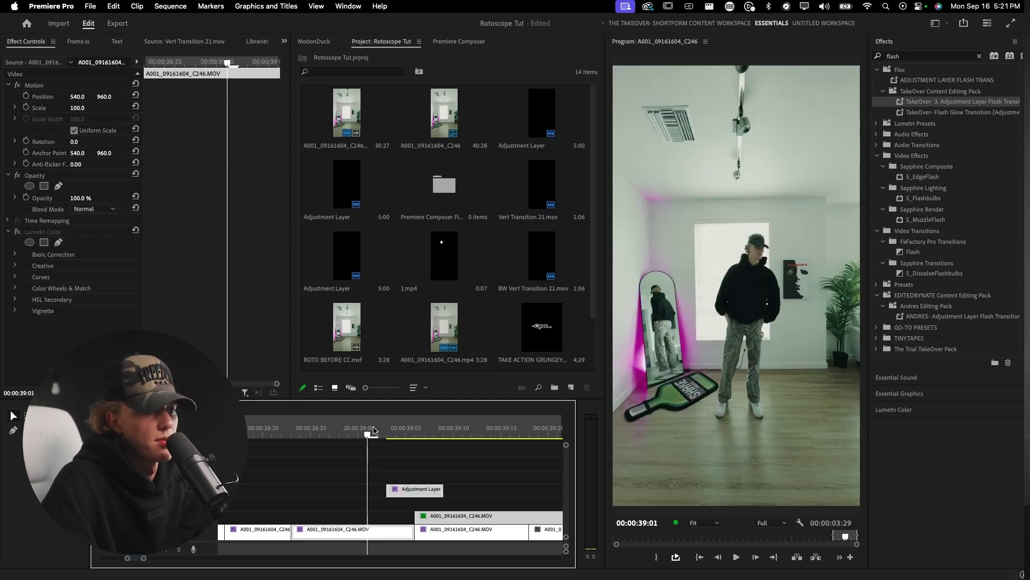
key(space)
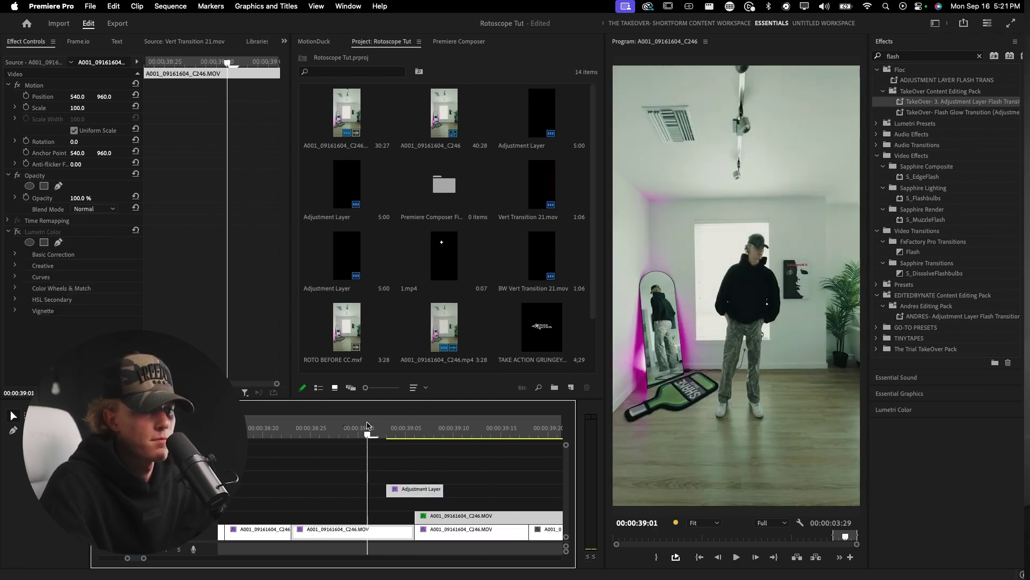
key(space)
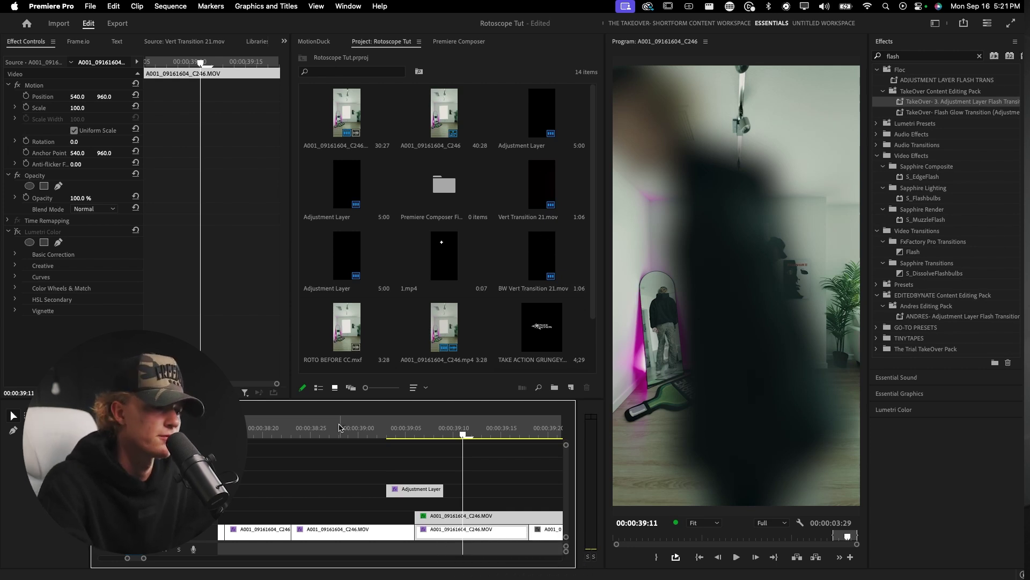
drag(339, 428, 420, 431)
click(427, 492)
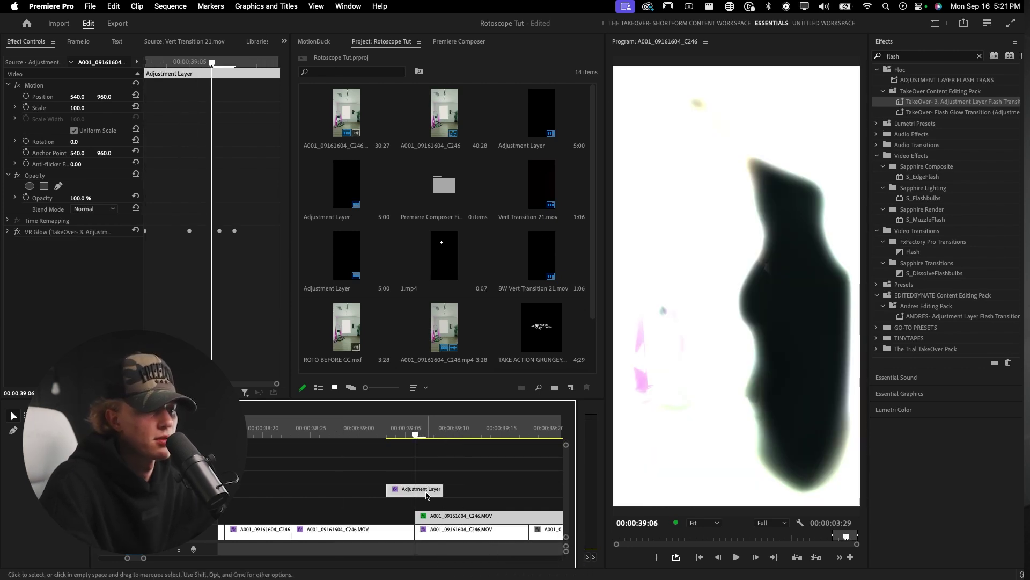
click(8, 232)
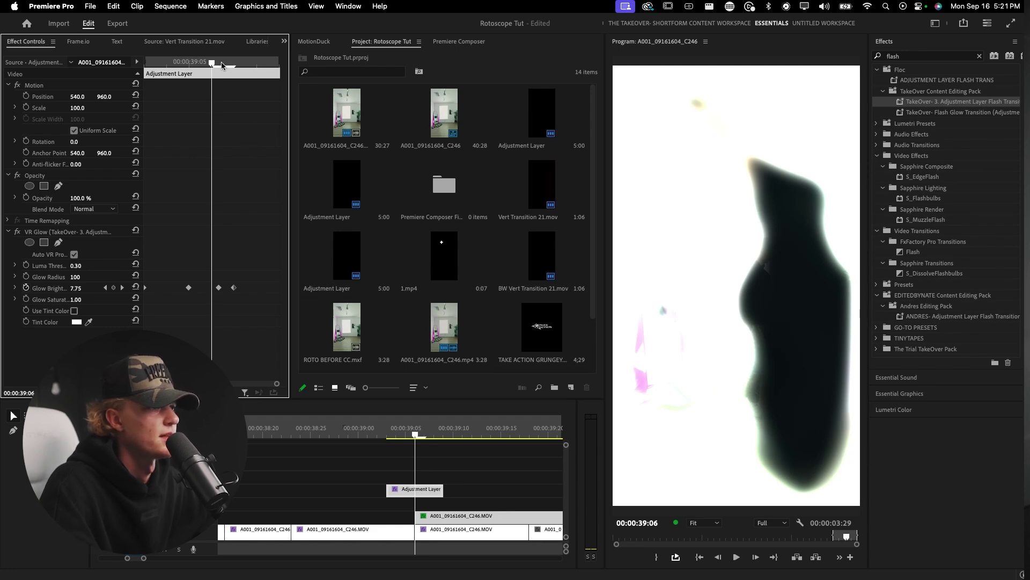
drag(221, 65, 247, 97)
click(329, 435)
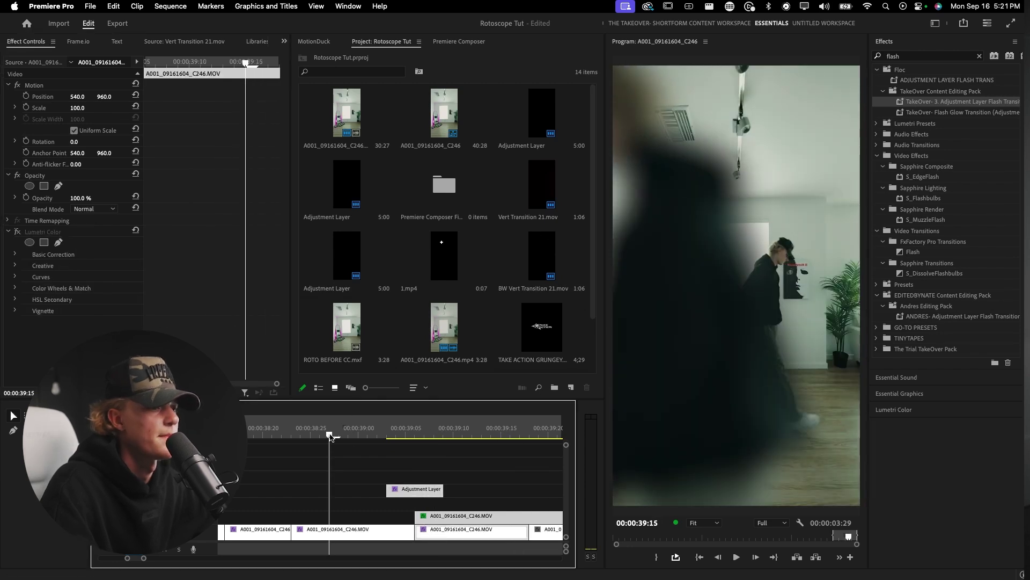
key(minus)
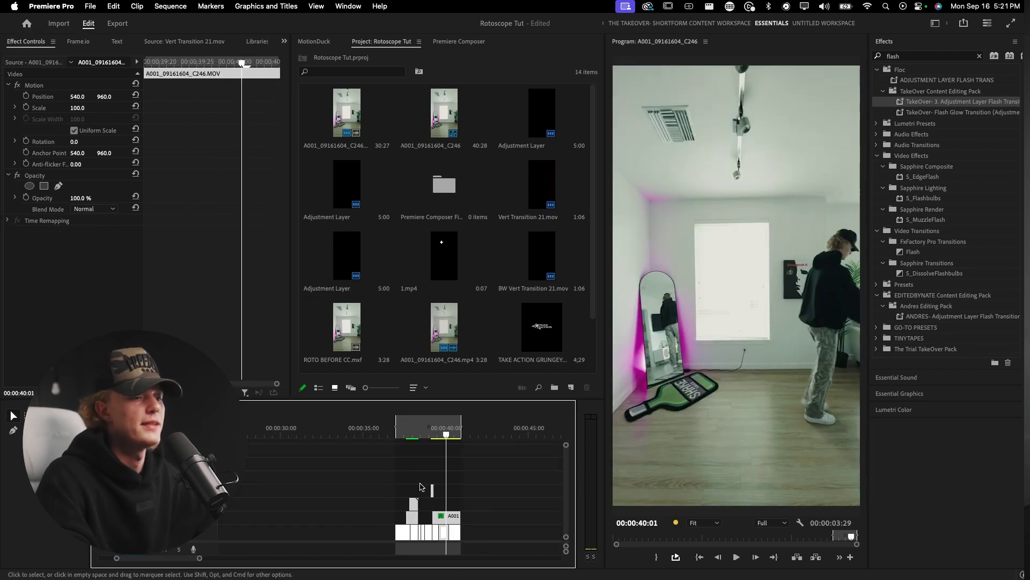